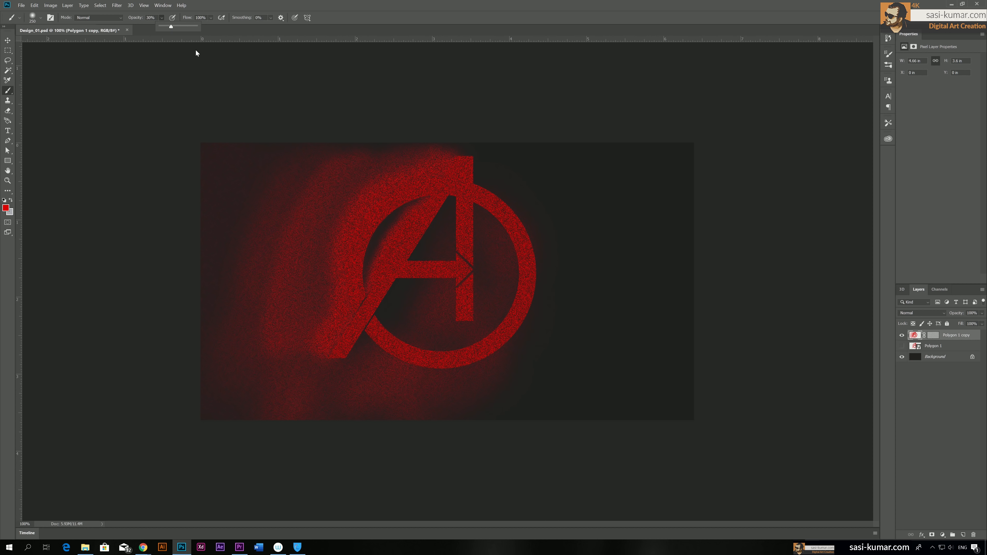
Step: Paint soft red noise-textured haze on the Polygon 1 copy layer around the emblem and along the canvas's left edge, then deselect the layer
left_click(500, 220)
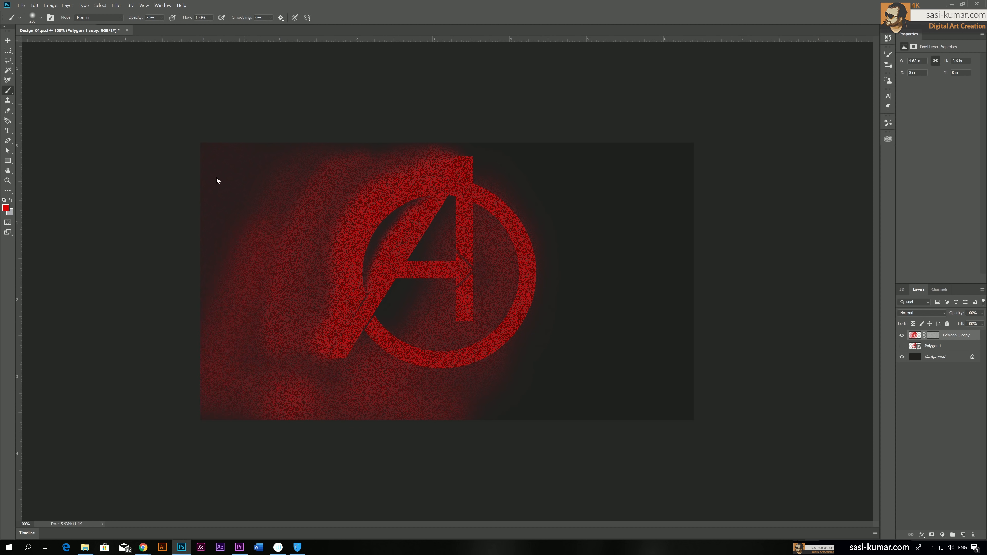
left_click(953, 426)
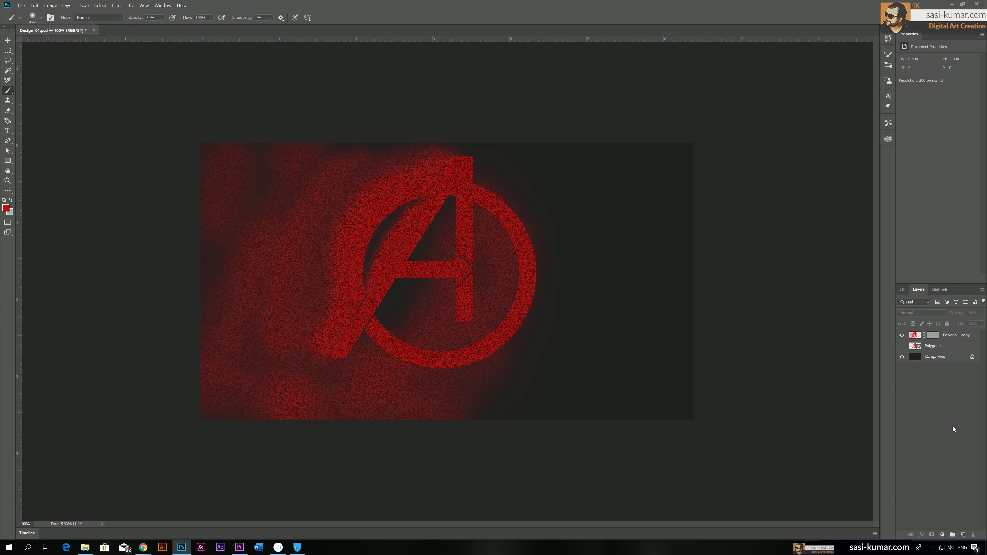
Step: Compare the painted Polygon 1 copy with the original Polygon 1 layer by alternating their visibility
left_click(902, 335)
left_click(902, 346)
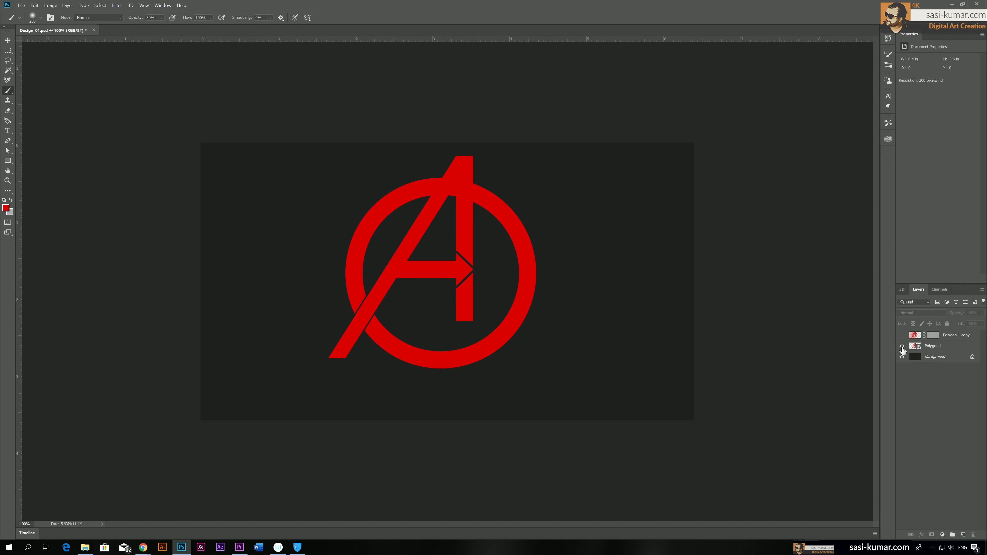
left_click(902, 347)
left_click(903, 334)
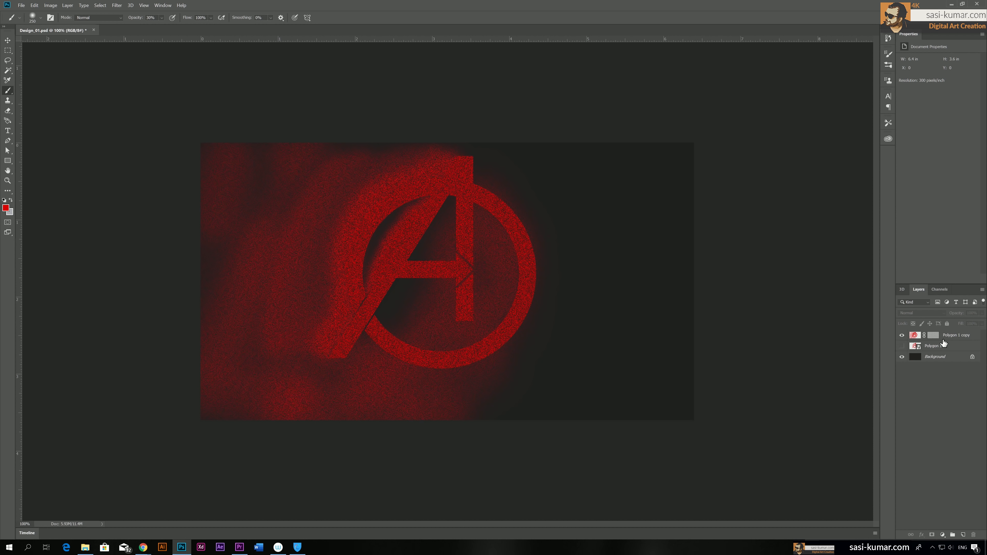
Step: Duplicate the Polygon 1 copy layer
left_click(964, 336)
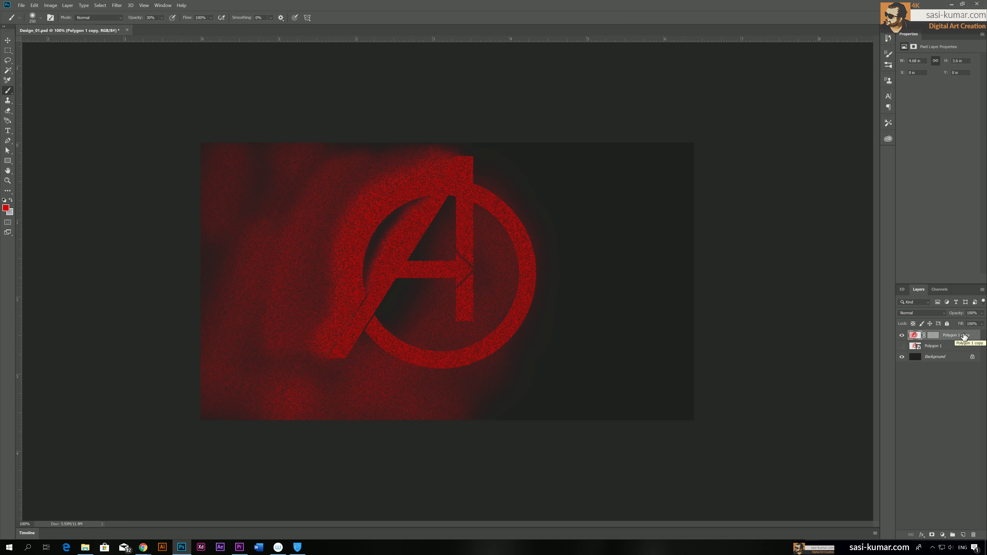
key("j")
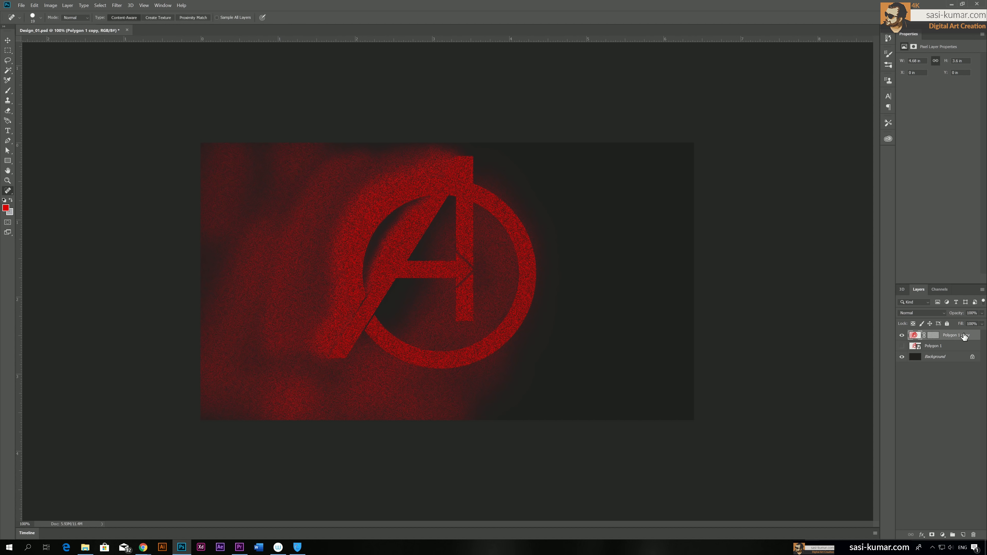
left_click(941, 378)
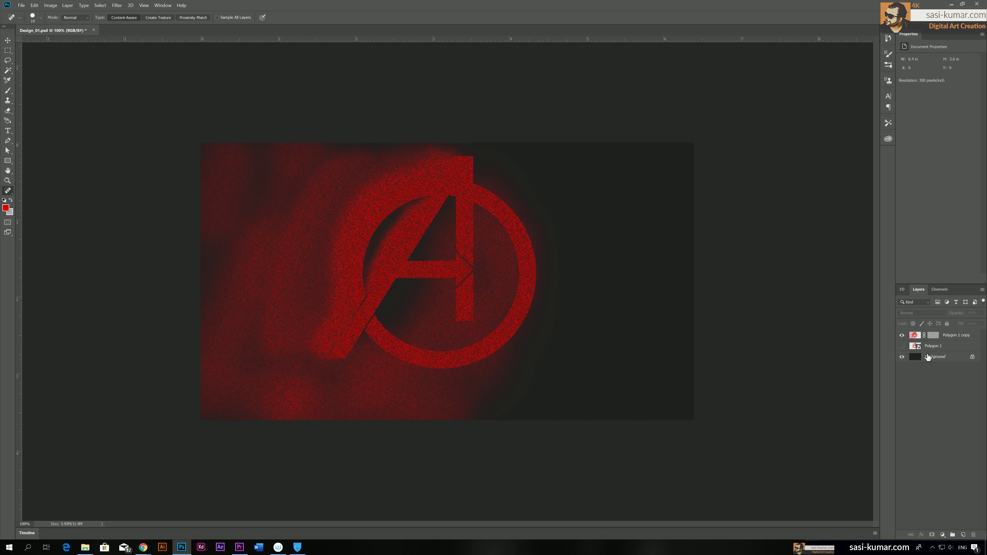
left_click(919, 337)
key("ctrl+j")
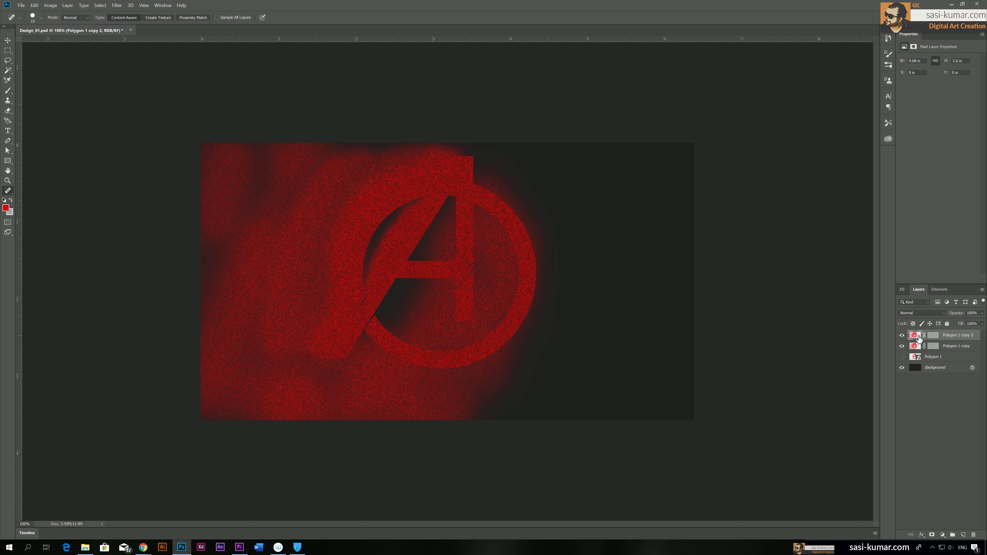
Step: Apply the Wind filter to the duplicated layer with the Stagger method and direction From the Left
left_click(116, 5)
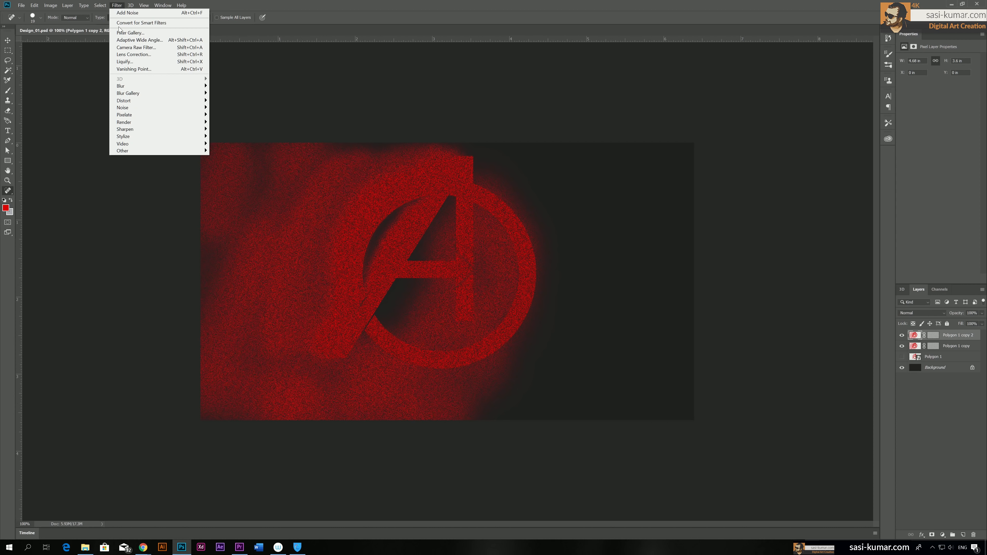
mouse_move(194, 136)
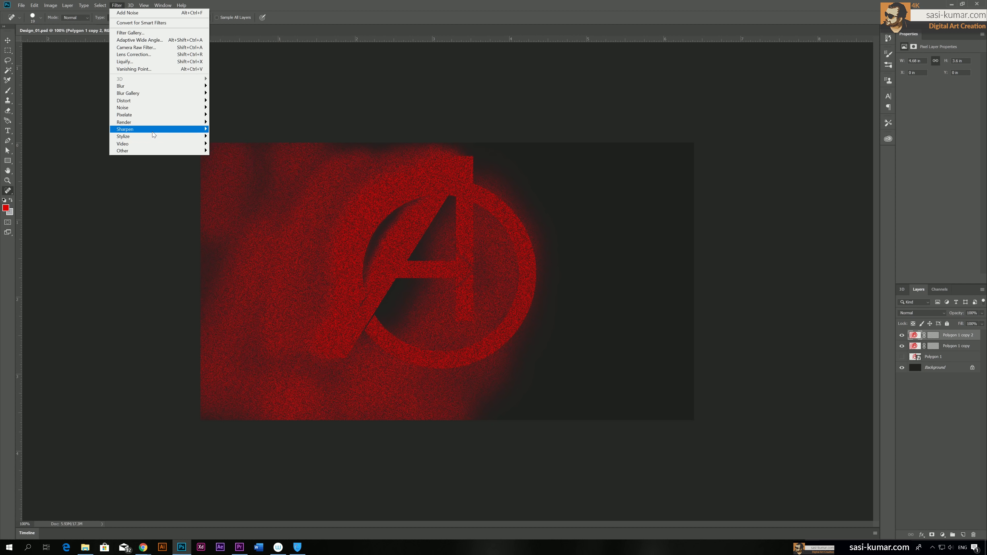
left_click(239, 194)
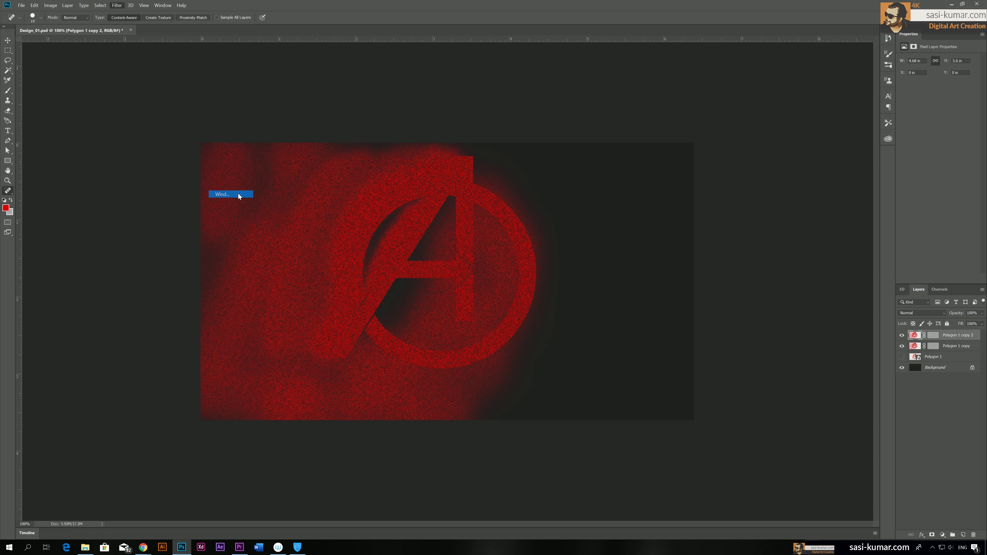
left_click_drag(458, 125, 623, 105)
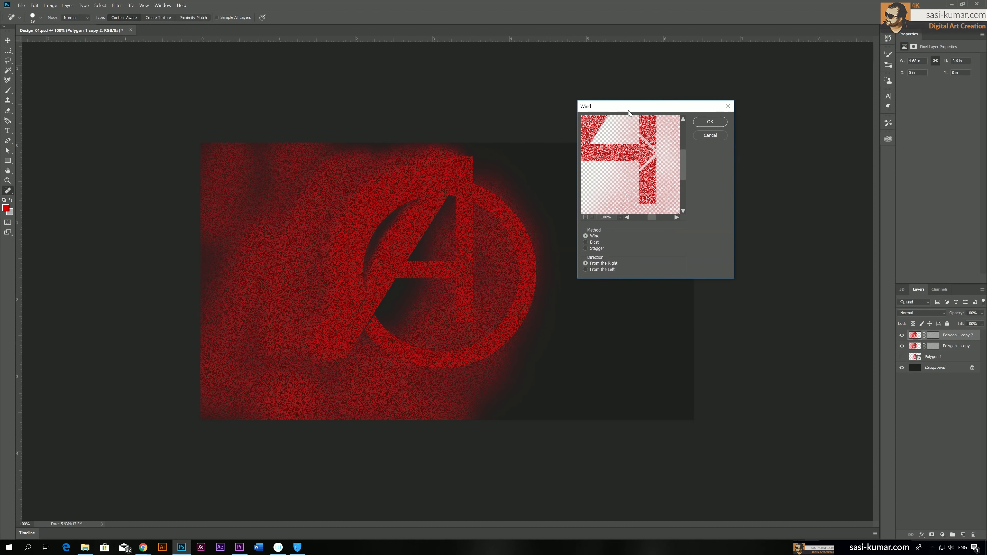
left_click(598, 248)
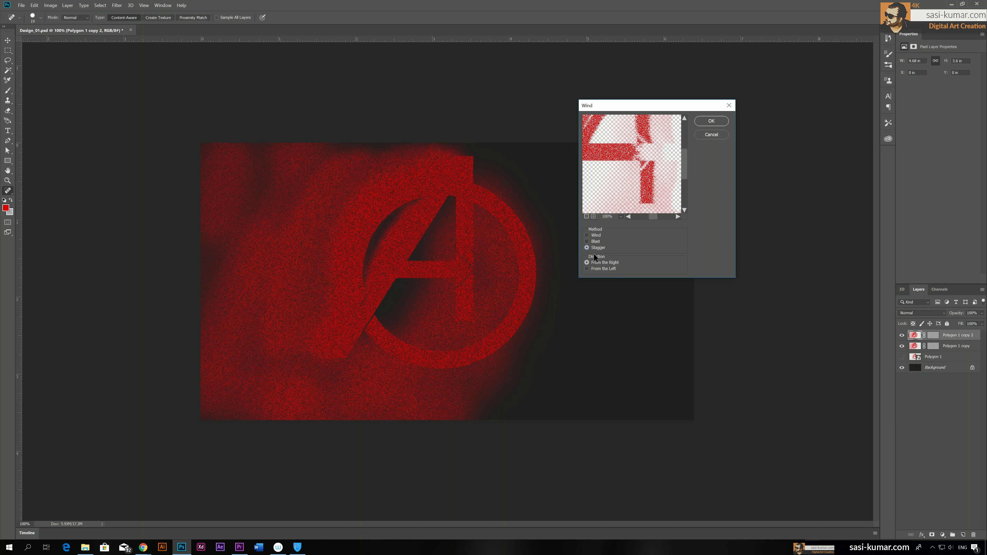
left_click(598, 269)
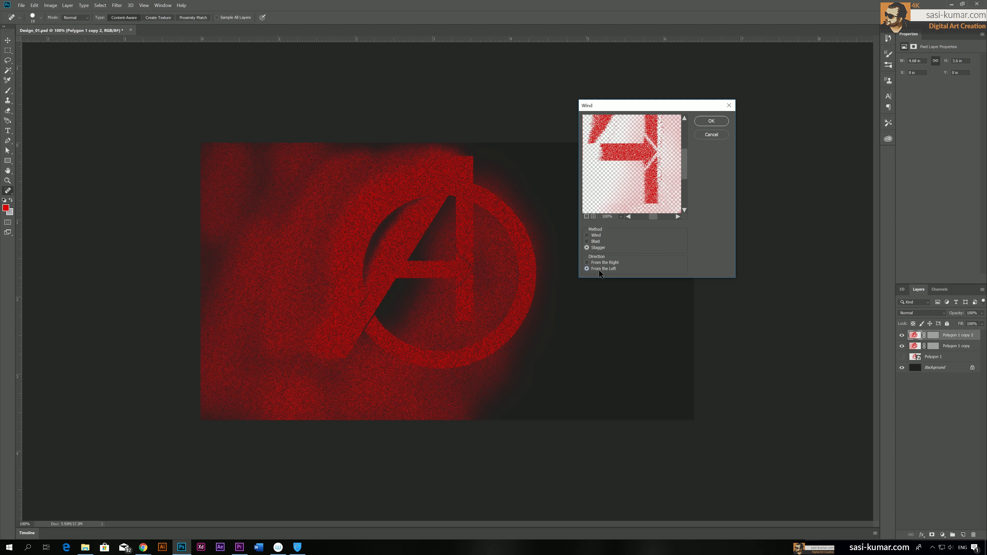
left_click(708, 123)
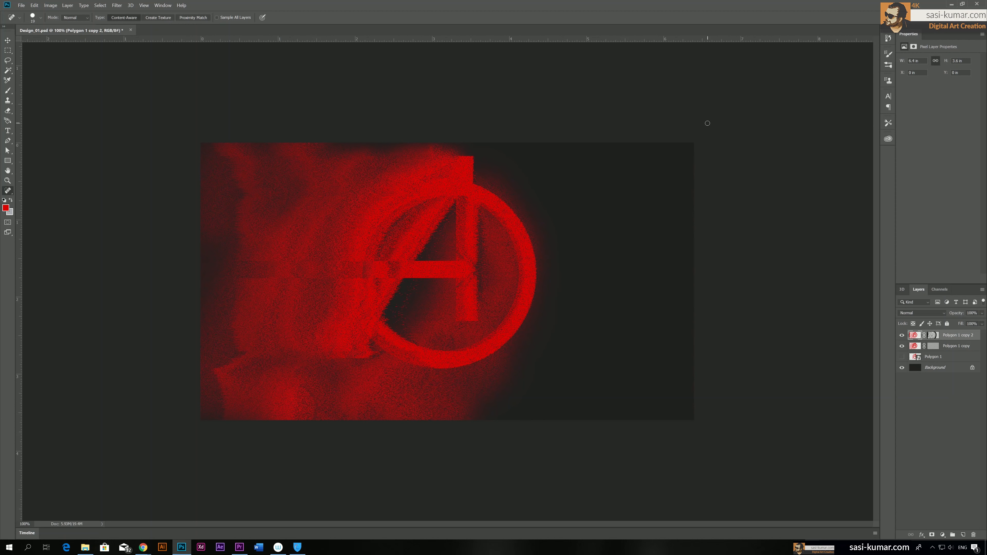
Step: Check the wind-filtered layer on its own and shift it slightly left to an X position of about -0.06 in
left_click(902, 346)
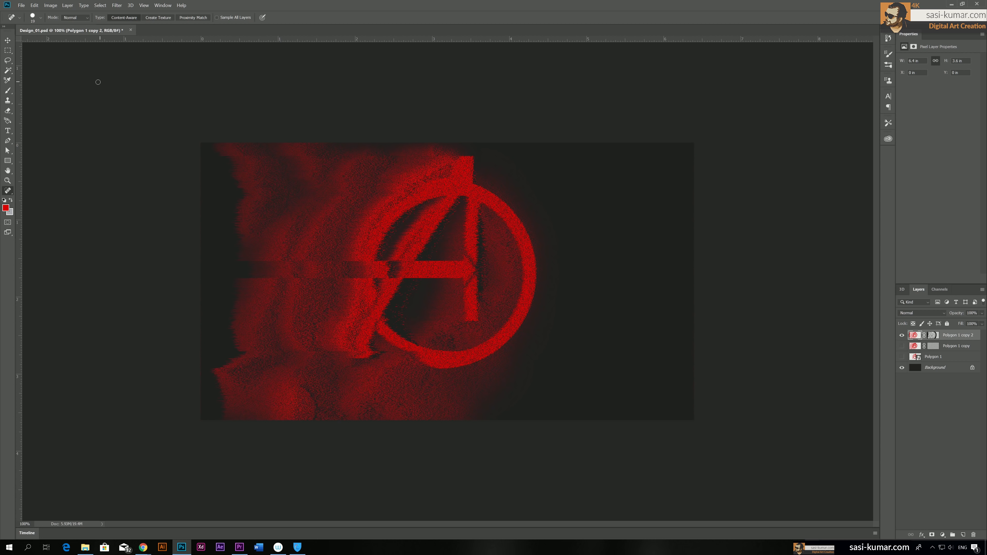
key("v")
left_click_drag(393, 267, 359, 263)
left_click(902, 346)
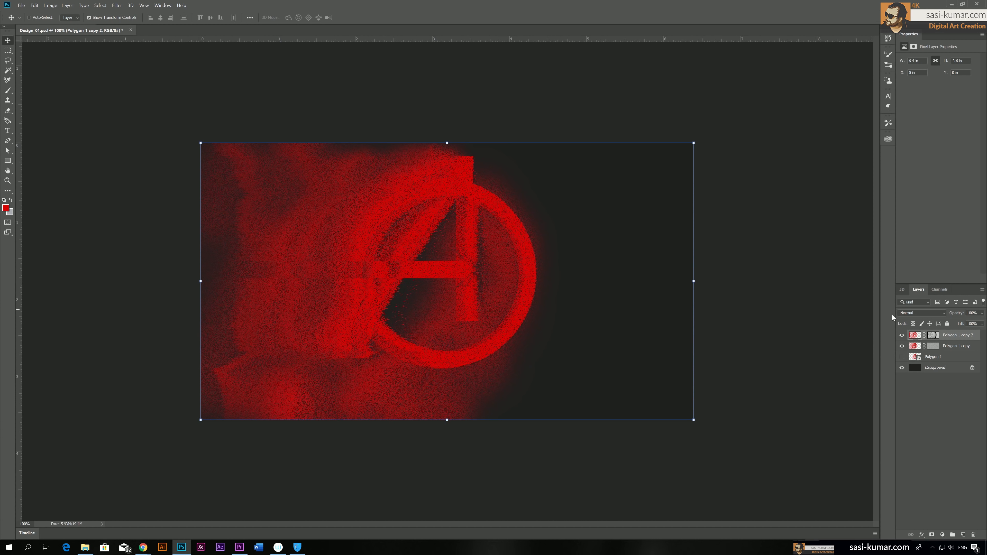
left_click_drag(427, 263, 445, 275)
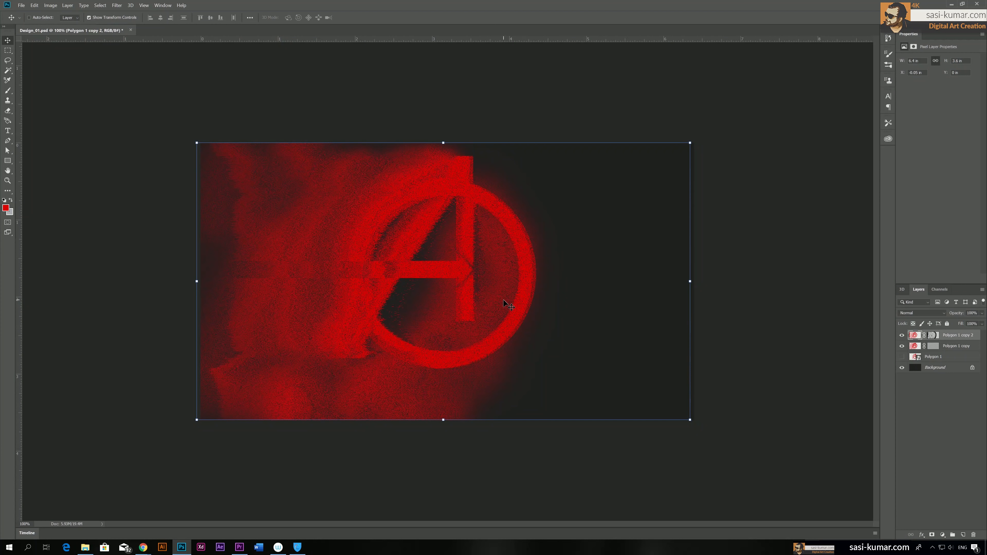
key("Left")
key("Left")
key("Left")
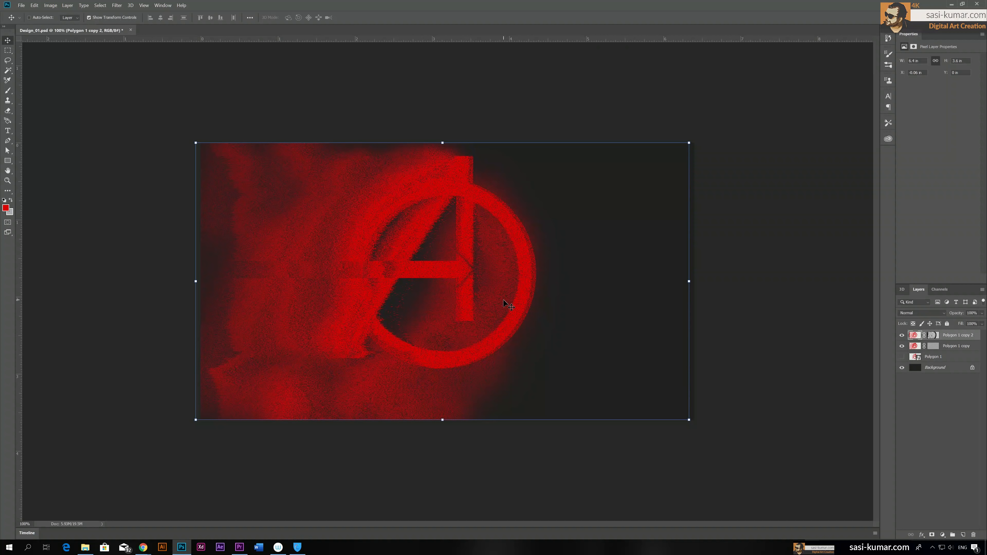
Step: Paint black at 52% brush opacity on the Polygon 1 copy 2 mask to hide the wind effect along the canvas's left side
left_click(934, 335)
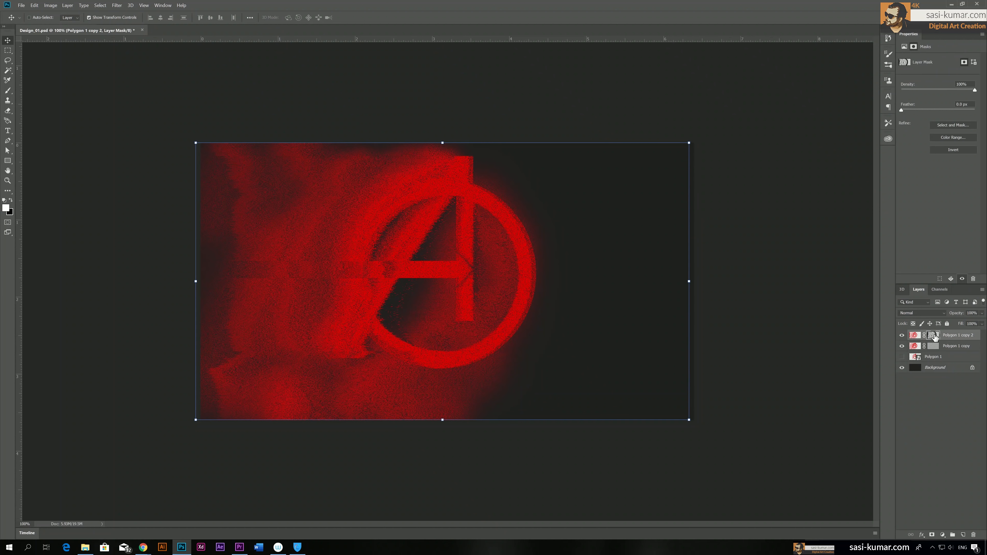
key("b")
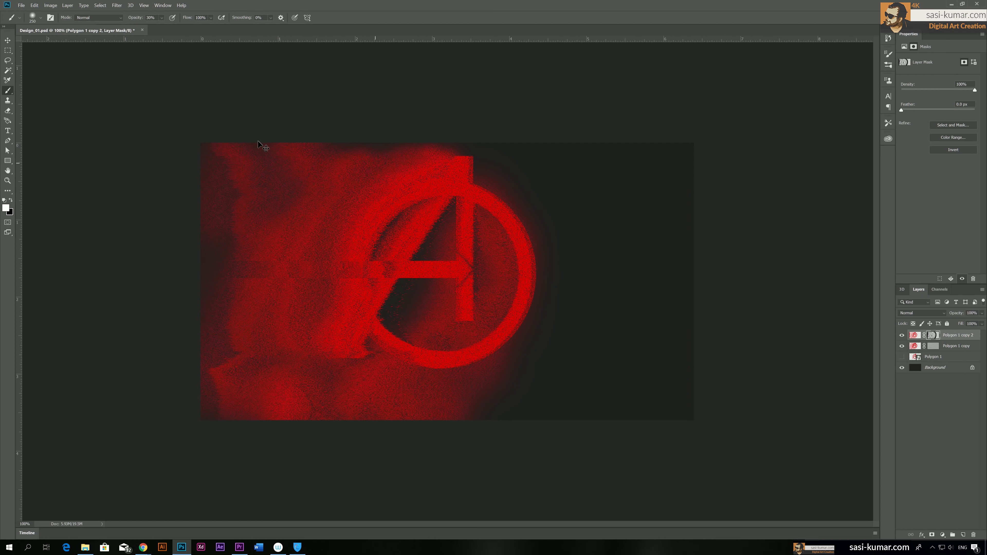
left_click(11, 200)
left_click(158, 26)
left_click(161, 18)
left_click_drag(324, 144, 225, 143)
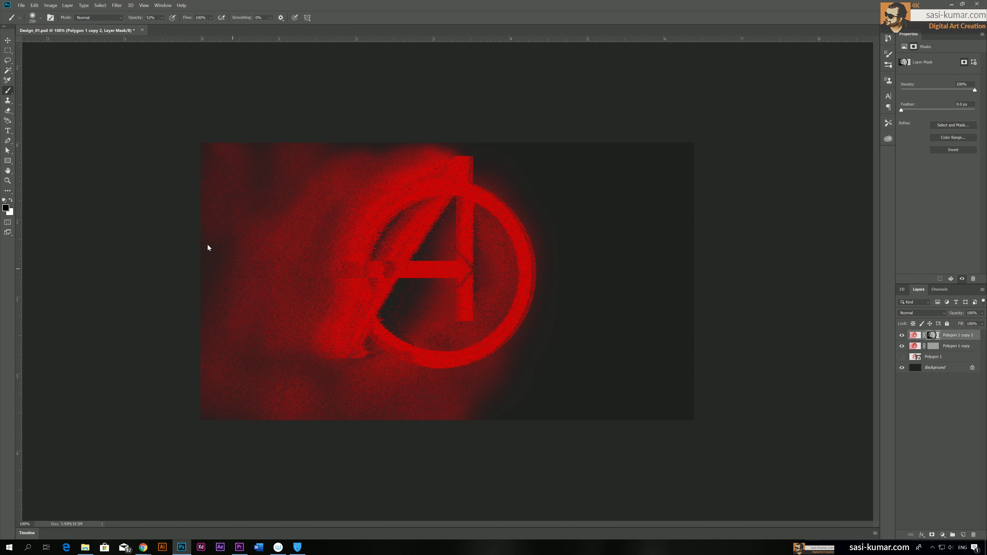
Step: With a brush enlarged to 600 px, mask out the wind effect over the emblem's left half and reveal it along the ring's right side
key("bracketright")
key("bracketright")
key("bracketright")
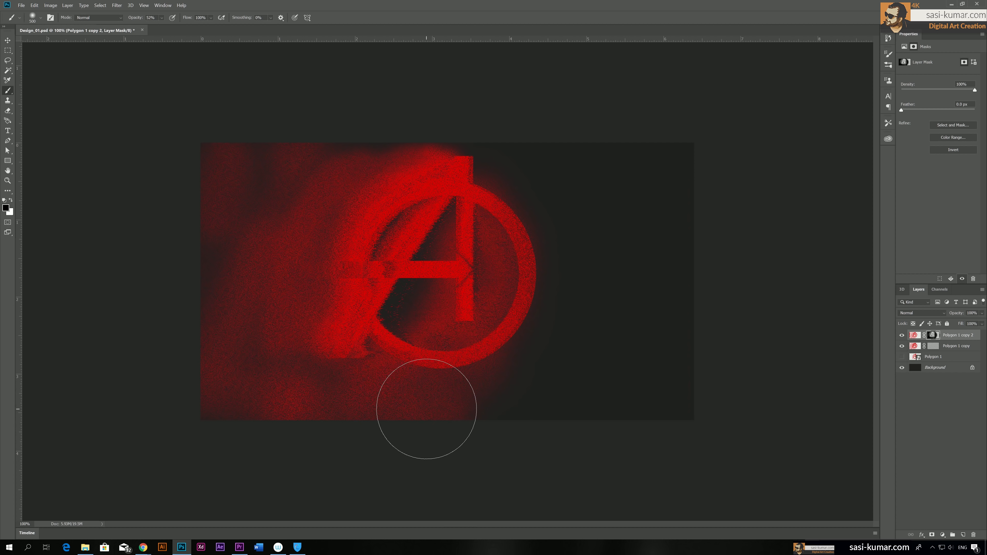
key("bracketleft")
key("bracketleft")
key("bracketright")
key("bracketright")
key("bracketright")
key("bracketright")
mouse_move(395, 212)
left_mouse_down()
mouse_move(224, 337)
mouse_move(404, 408)
mouse_move(321, 370)
mouse_move(430, 303)
mouse_move(297, 295)
mouse_move(276, 332)
left_mouse_up()
key("x")
left_click_drag(540, 320, 525, 205)
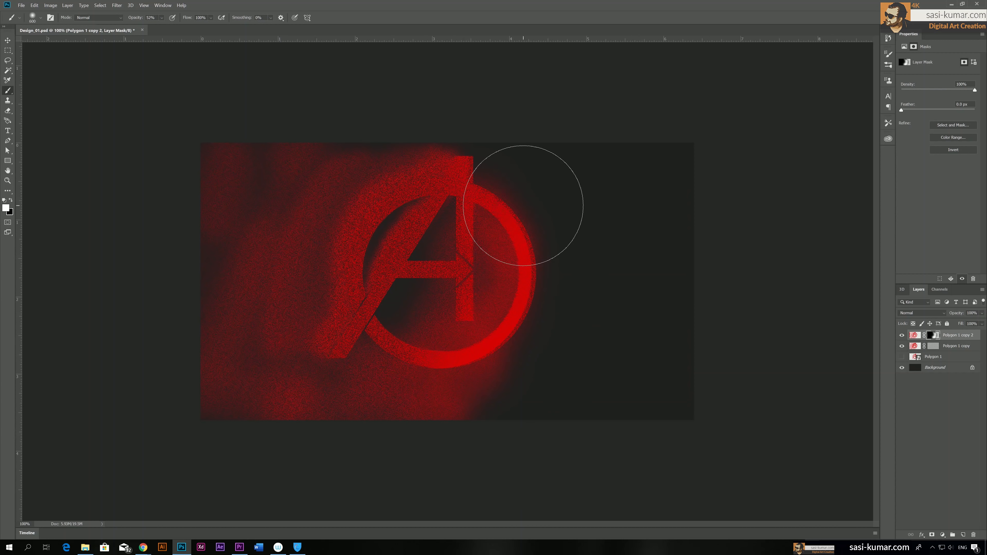
Step: Refine the wind mask over the letter A and the ring's left side, alternating white and black strokes with a 175 px brush at 67% opacity
key("bracketleft")
key("bracketleft")
key("bracketleft")
key("bracketleft")
left_click(408, 237)
key("x")
left_click_drag(161, 18, 169, 19)
key("x")
mouse_move(436, 202)
left_mouse_down()
mouse_move(366, 347)
mouse_move(403, 290)
left_mouse_up()
key("i")
key("b")
key("x")
left_click_drag(367, 350, 360, 354)
key("x")
mouse_move(409, 203)
left_mouse_down()
mouse_move(366, 225)
mouse_move(347, 280)
left_mouse_up()
key("x")
left_click_drag(472, 214, 468, 249)
key("x")
left_click_drag(346, 337, 320, 353)
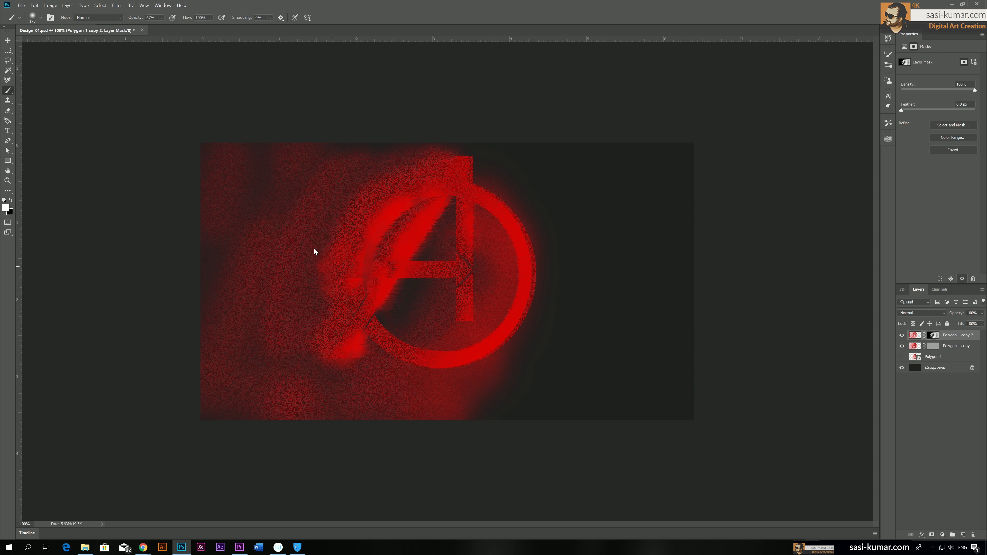
Step: Isolate the wind layer by temporarily hiding Polygon 1 copy, and mask out the streaks outside the ring's upper left in black
key("x")
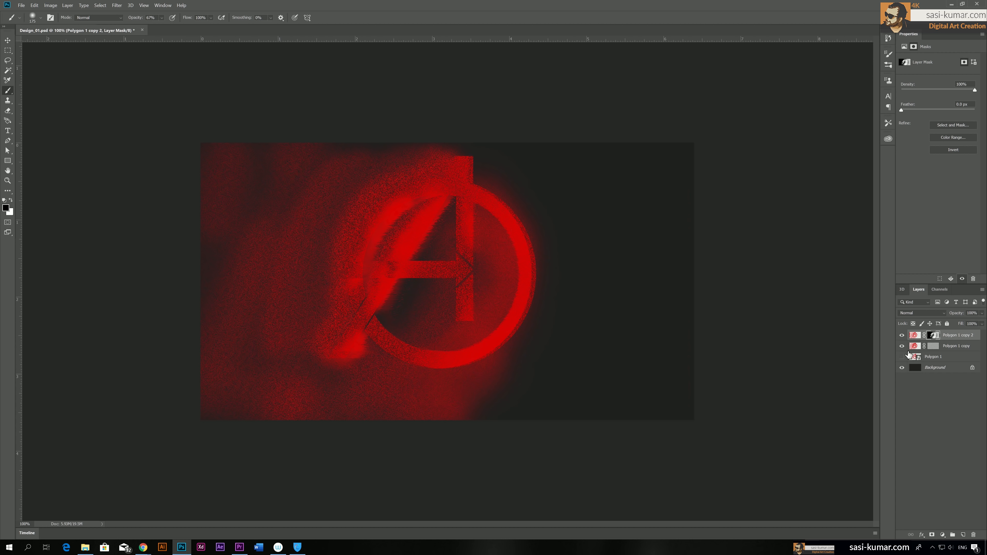
left_click(902, 346)
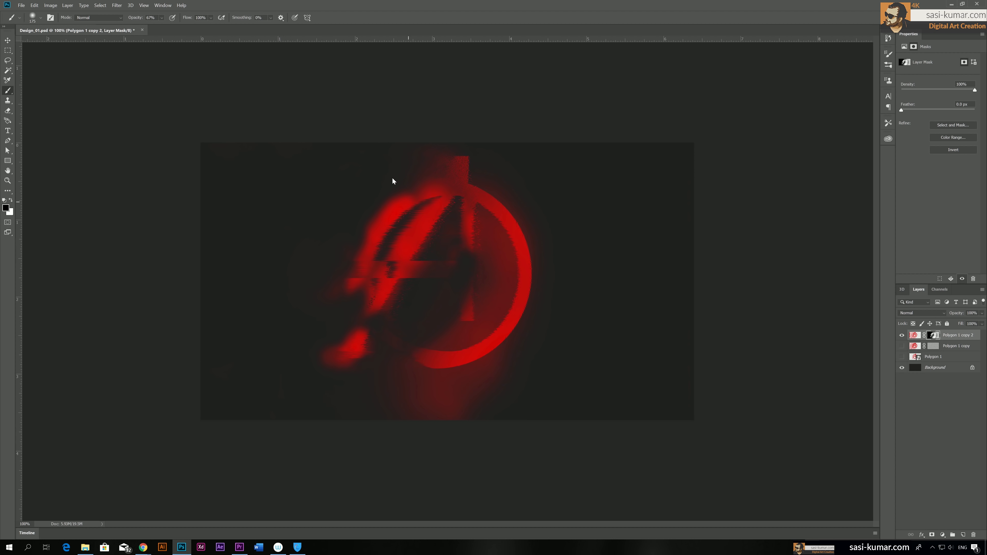
left_click_drag(377, 184, 348, 207)
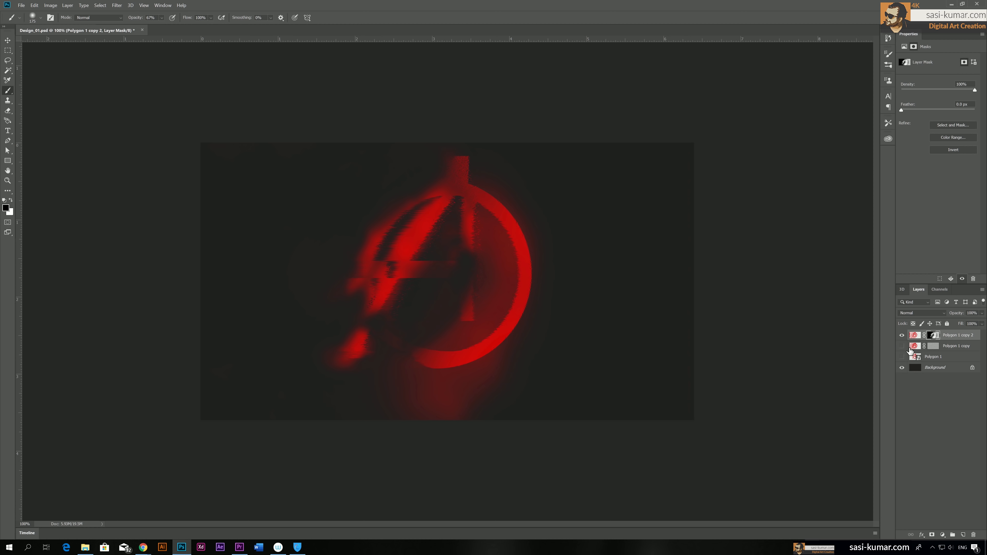
left_click(901, 347)
Step: Target the Polygon 1 copy layer mask and choose the KYLE Bonus Chunky Charcoal brush
left_click(933, 348)
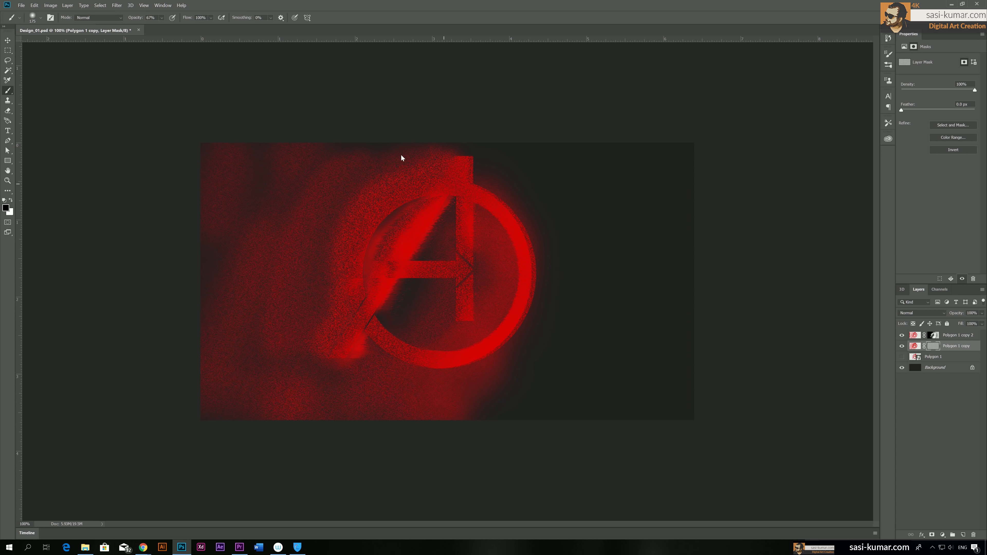
right_click(266, 165)
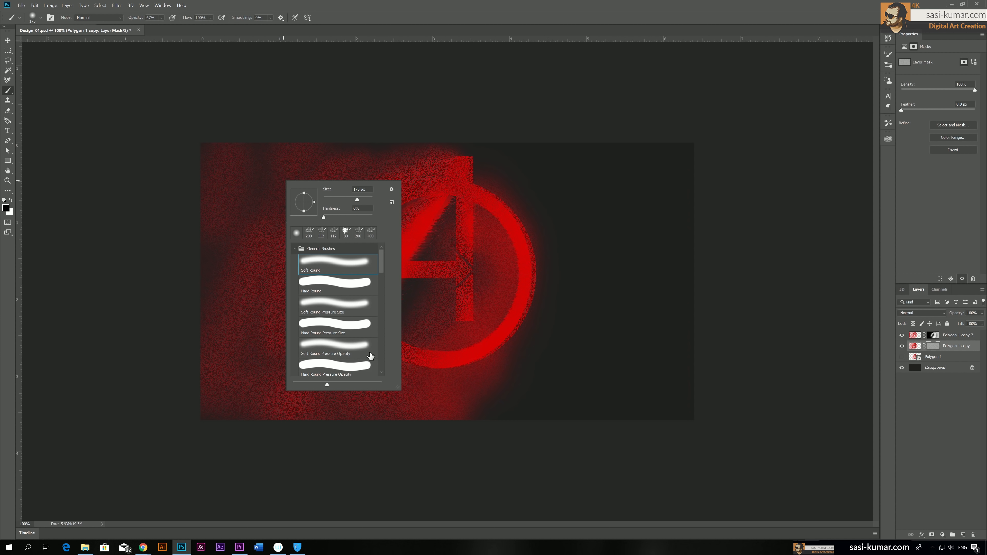
scroll(358, 315, "down", 5)
scroll(358, 315, "down", 5)
left_click(341, 326)
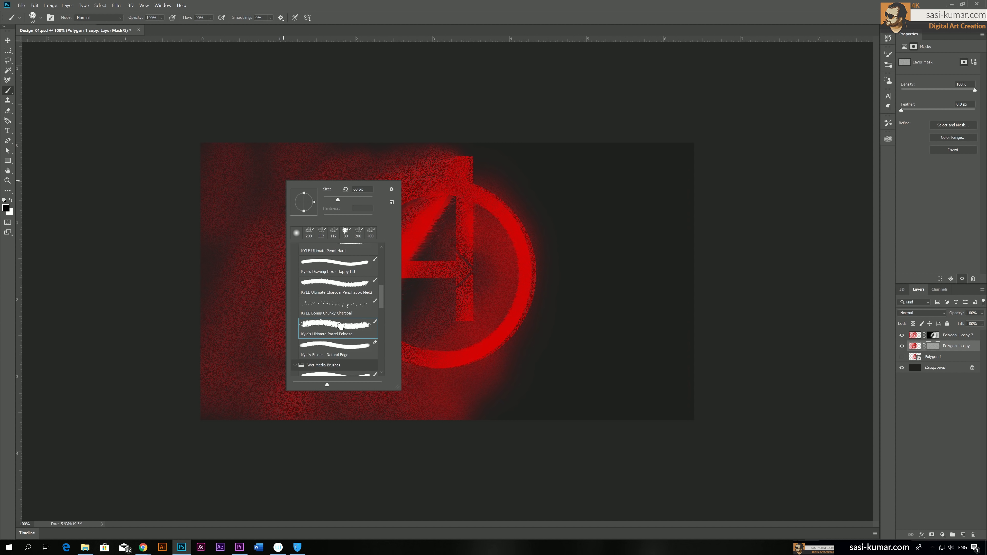
double_click(345, 305)
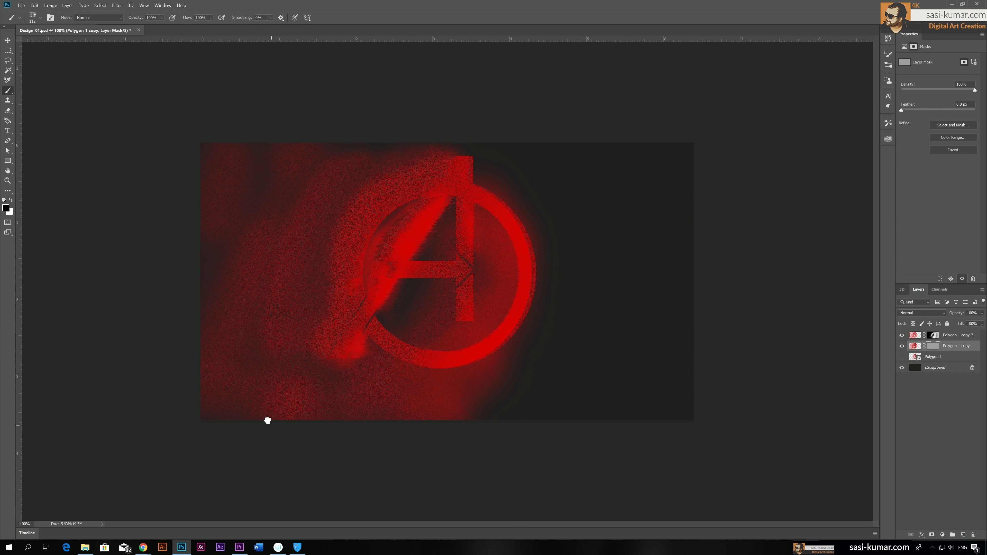
Step: Erode the red haze and the emblem's left side on the mask with the charcoal brush at 400 px and 25% opacity, painting in black
key("bracketright")
key("bracketright")
key("bracketright")
key("bracketright")
key("bracketright")
key("bracketright")
key("bracketright")
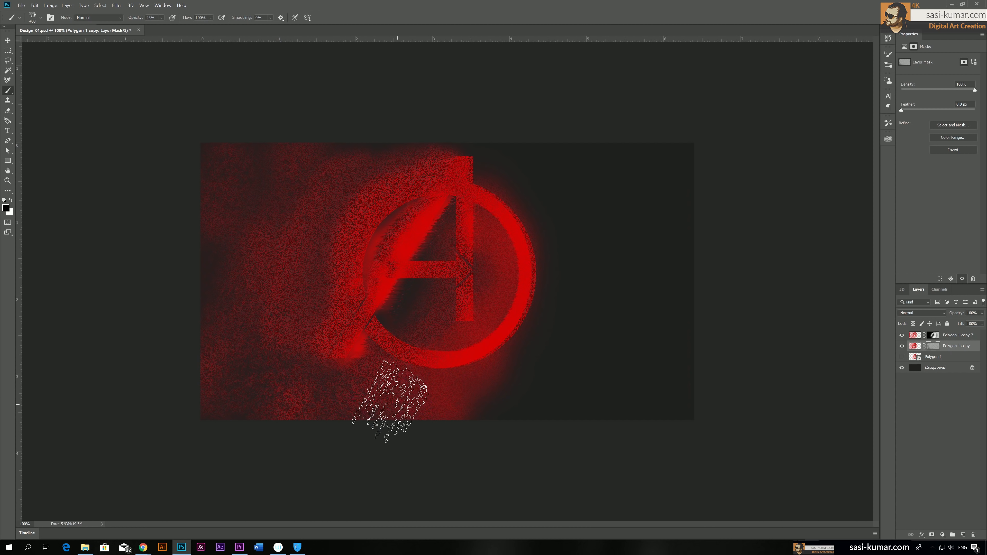
mouse_move(398, 404)
left_mouse_down()
mouse_move(438, 395)
mouse_move(346, 366)
mouse_move(351, 326)
mouse_move(326, 302)
mouse_move(330, 258)
mouse_move(359, 230)
mouse_move(318, 225)
mouse_move(282, 259)
mouse_move(298, 328)
mouse_move(280, 247)
mouse_move(245, 298)
mouse_move(260, 299)
mouse_move(259, 235)
mouse_move(240, 250)
mouse_move(235, 302)
mouse_move(237, 319)
mouse_move(337, 343)
mouse_move(369, 367)
mouse_move(456, 382)
mouse_move(485, 344)
mouse_move(470, 325)
mouse_move(444, 329)
mouse_move(437, 321)
mouse_move(451, 269)
mouse_move(489, 262)
mouse_move(495, 299)
mouse_move(509, 302)
mouse_move(493, 212)
mouse_move(415, 168)
mouse_move(440, 178)
mouse_move(463, 167)
mouse_move(434, 178)
mouse_move(401, 224)
left_mouse_up()
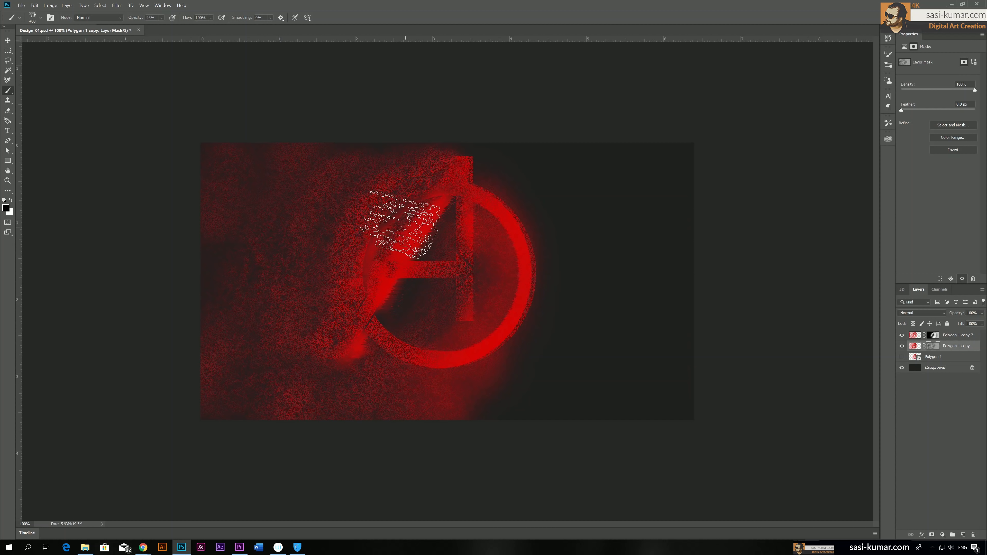
Step: Enlarge the charcoal brush to fade the haze further across the canvas's left side on the mask, then reduce it to 500 px
key("bracketright")
key("bracketright")
key("bracketright")
mouse_move(343, 247)
left_mouse_down()
mouse_move(311, 301)
mouse_move(397, 381)
mouse_move(264, 342)
mouse_move(264, 231)
mouse_move(330, 173)
mouse_move(408, 144)
mouse_move(187, 342)
mouse_move(268, 408)
mouse_move(416, 408)
mouse_move(447, 393)
mouse_move(365, 393)
mouse_move(232, 349)
mouse_move(198, 297)
mouse_move(194, 185)
mouse_move(243, 159)
mouse_move(336, 170)
mouse_move(379, 143)
mouse_move(339, 165)
mouse_move(226, 148)
mouse_move(199, 220)
mouse_move(323, 335)
mouse_move(251, 273)
mouse_move(202, 198)
left_mouse_up()
key("bracketleft")
key("bracketleft")
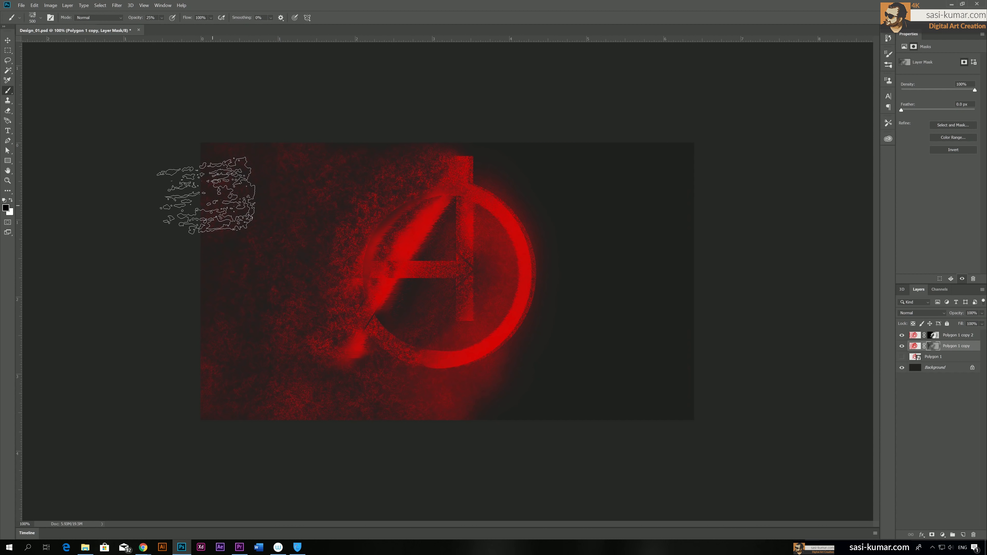
Step: Fade the haze at the canvas's left in black, and restore it around the emblem's left side in white at lower opacity
mouse_move(221, 396)
left_mouse_down()
mouse_move(187, 166)
mouse_move(220, 188)
mouse_move(175, 387)
mouse_move(227, 425)
mouse_move(243, 412)
mouse_move(212, 417)
mouse_move(218, 241)
mouse_move(401, 204)
left_mouse_up()
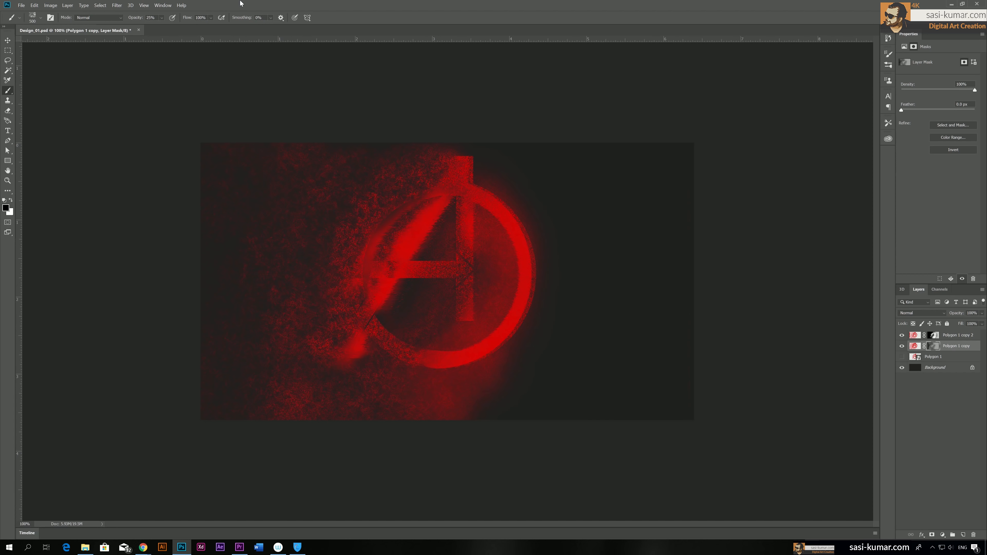
left_click(162, 18)
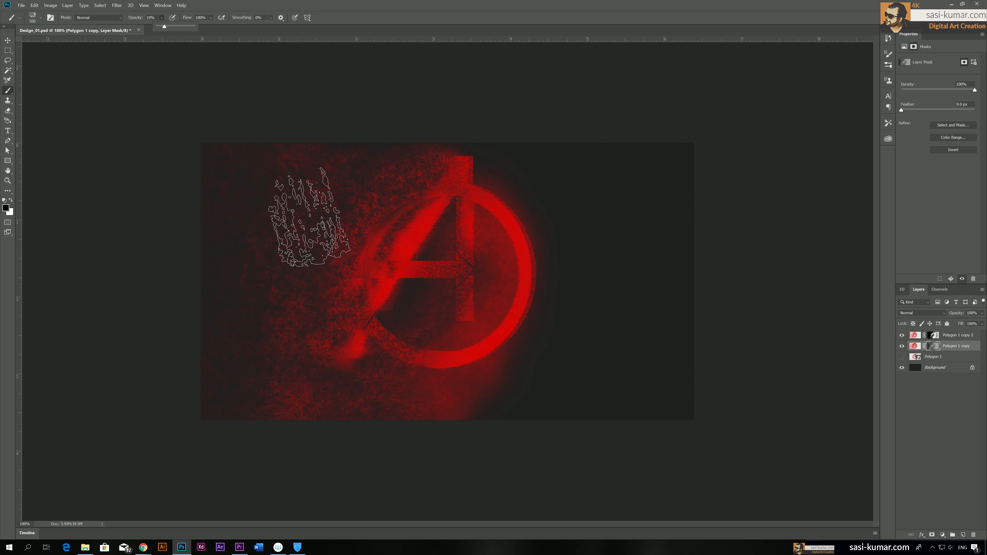
left_click(10, 201)
mouse_move(295, 249)
left_mouse_down()
mouse_move(276, 225)
mouse_move(346, 194)
mouse_move(282, 293)
mouse_move(326, 358)
mouse_move(397, 408)
mouse_move(264, 298)
mouse_move(330, 213)
mouse_move(419, 309)
mouse_move(414, 298)
mouse_move(369, 375)
mouse_move(423, 385)
mouse_move(333, 291)
mouse_move(368, 205)
mouse_move(424, 167)
mouse_move(342, 235)
mouse_move(319, 290)
mouse_move(327, 346)
mouse_move(359, 347)
mouse_move(375, 361)
mouse_move(369, 367)
mouse_move(406, 394)
mouse_move(308, 176)
mouse_move(370, 172)
mouse_move(291, 238)
left_mouse_up()
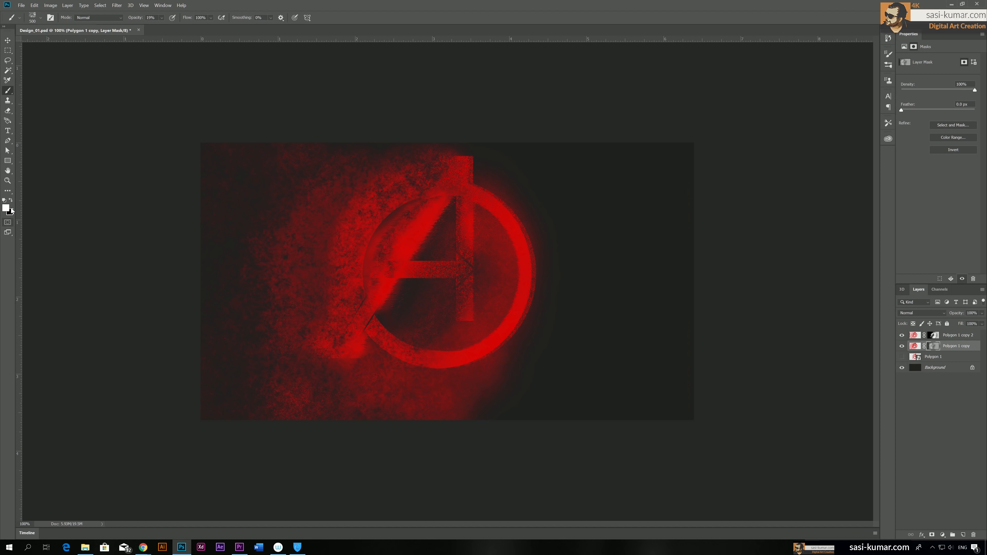
Step: Erode the haze along the canvas's left side on the Polygon 1 copy mask in black at 25% opacity
left_click(10, 200)
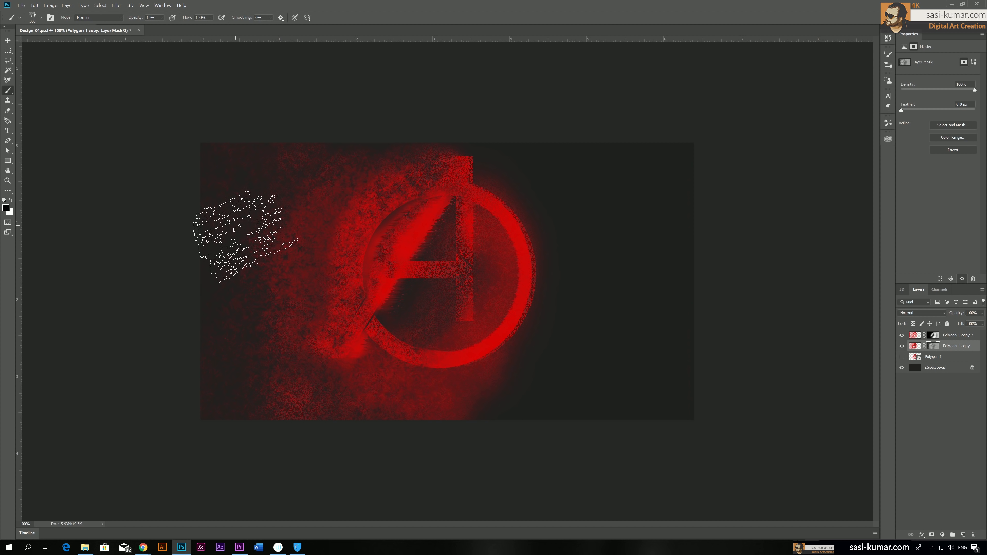
left_click(161, 18)
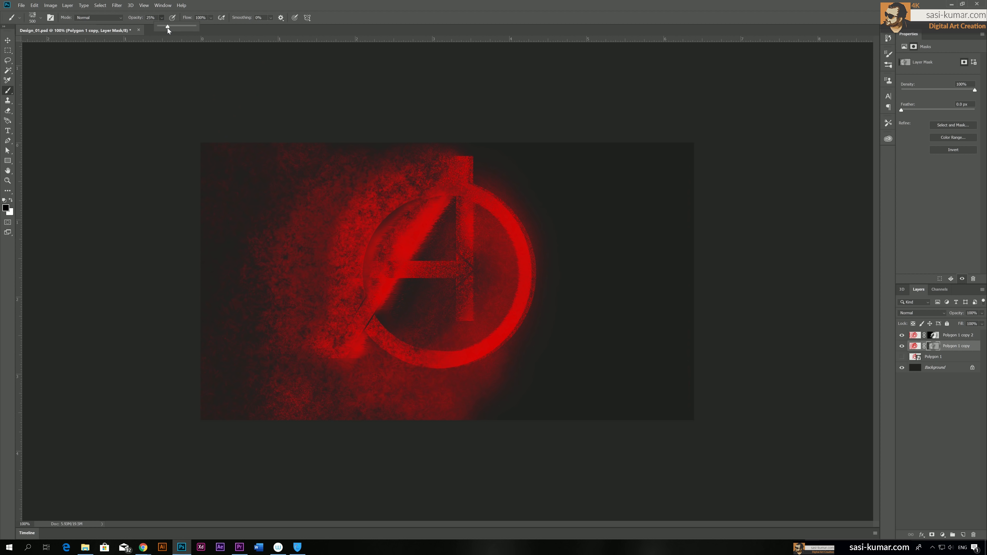
mouse_move(255, 138)
left_mouse_down()
mouse_move(239, 170)
mouse_move(249, 337)
mouse_move(326, 376)
mouse_move(289, 396)
mouse_move(287, 408)
mouse_move(447, 426)
mouse_move(348, 403)
mouse_move(324, 336)
mouse_move(342, 331)
mouse_move(342, 276)
mouse_move(368, 191)
mouse_move(299, 231)
mouse_move(346, 352)
mouse_move(302, 370)
mouse_move(249, 420)
left_mouse_up()
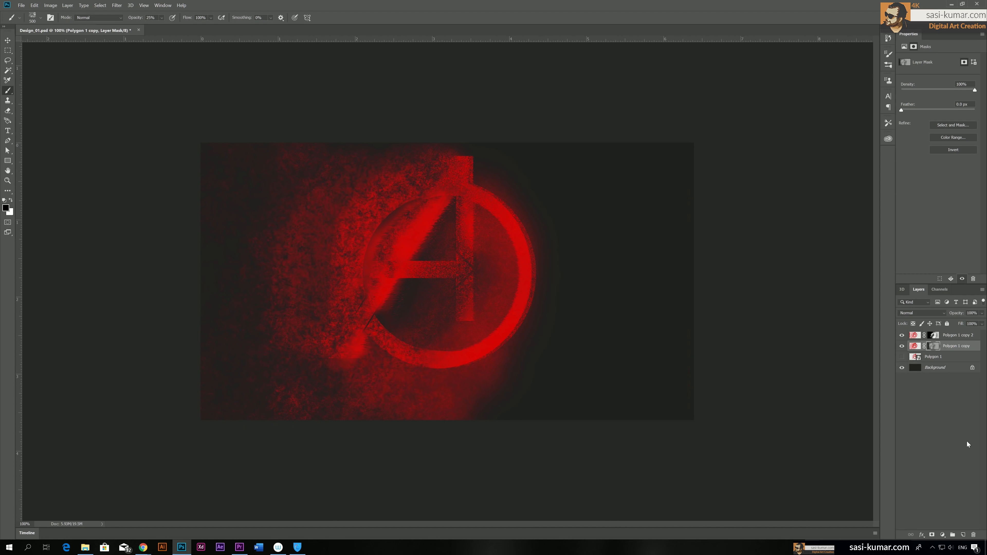
Step: Check the Polygon 1 copy 2 layer's contribution and erode the emblem on its mask in black with the charcoal brush at 25% opacity
left_click(902, 335)
left_click(903, 335)
left_click(933, 336)
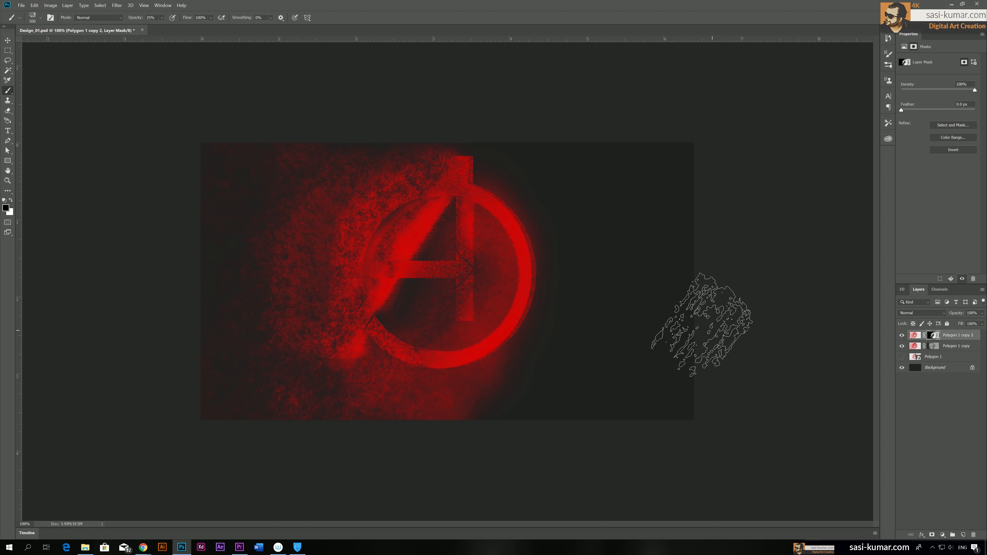
mouse_move(336, 345)
left_mouse_down()
mouse_move(352, 326)
mouse_move(359, 342)
mouse_move(335, 313)
mouse_move(359, 251)
mouse_move(351, 229)
mouse_move(412, 198)
mouse_move(481, 192)
mouse_move(549, 269)
mouse_move(441, 348)
mouse_move(522, 214)
mouse_move(419, 220)
mouse_move(503, 199)
left_mouse_up()
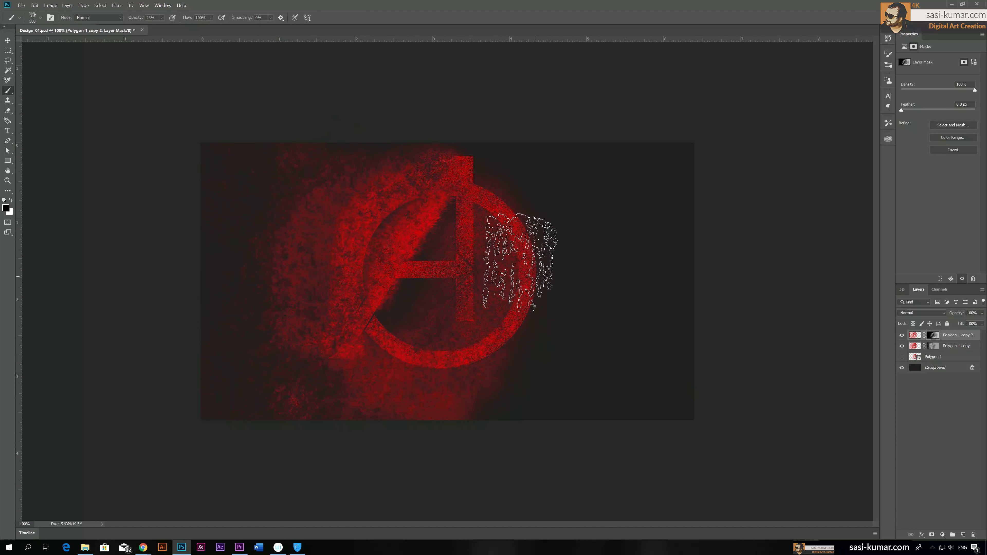
Step: Duplicate the Polygon 1 layer, keep the original hidden, and set the duplicate's blend mode to Subtract
left_click(907, 357)
key("v")
left_click(902, 357)
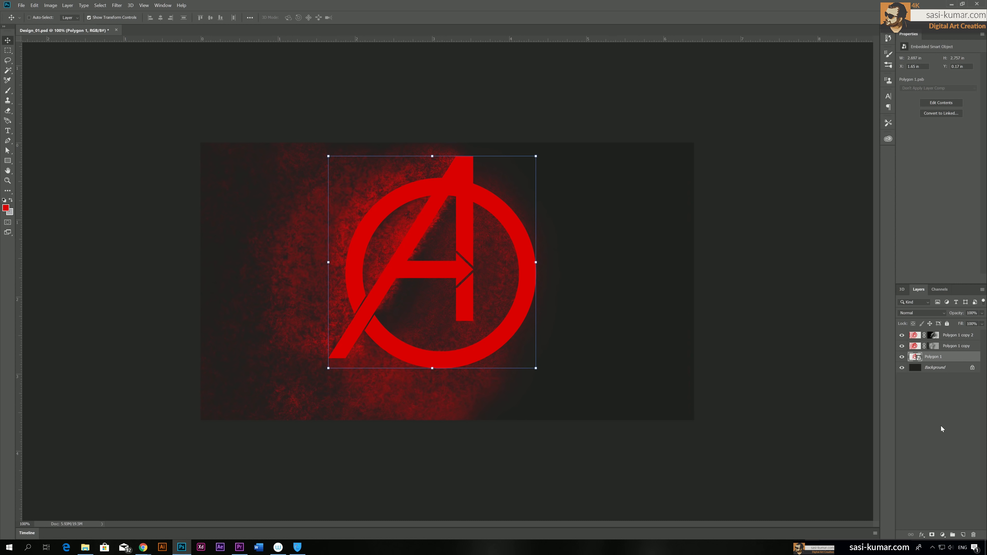
key("ctrl+j")
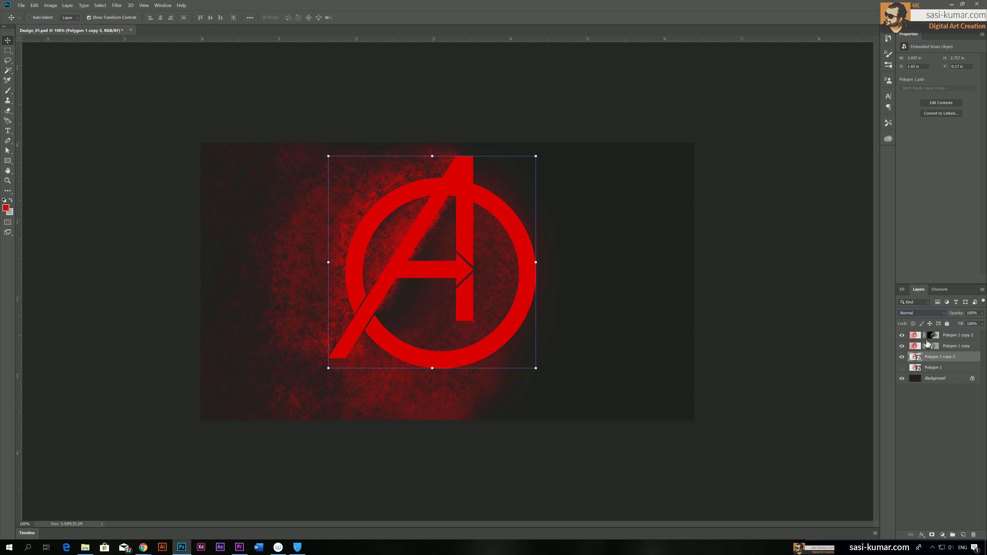
left_click(930, 315)
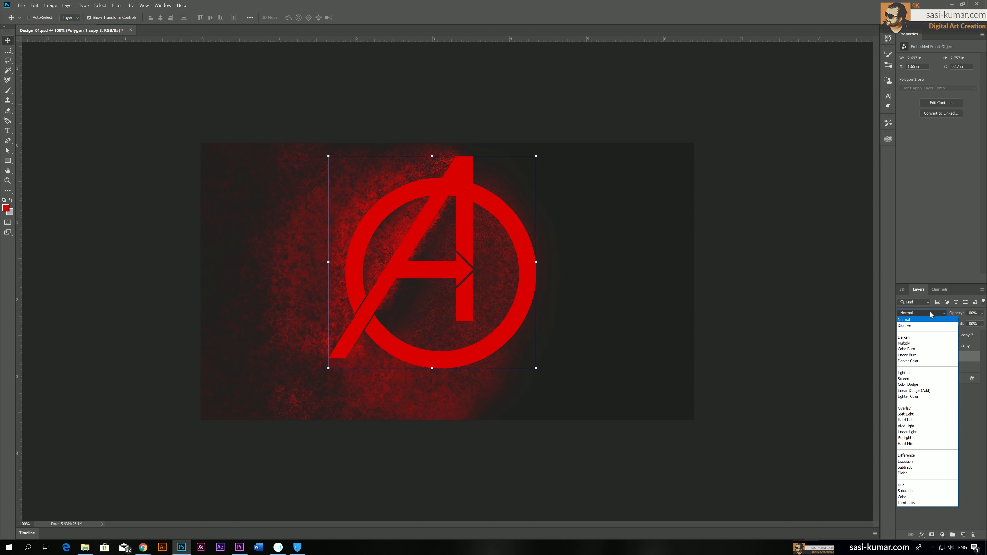
left_click(928, 466)
left_click(955, 478)
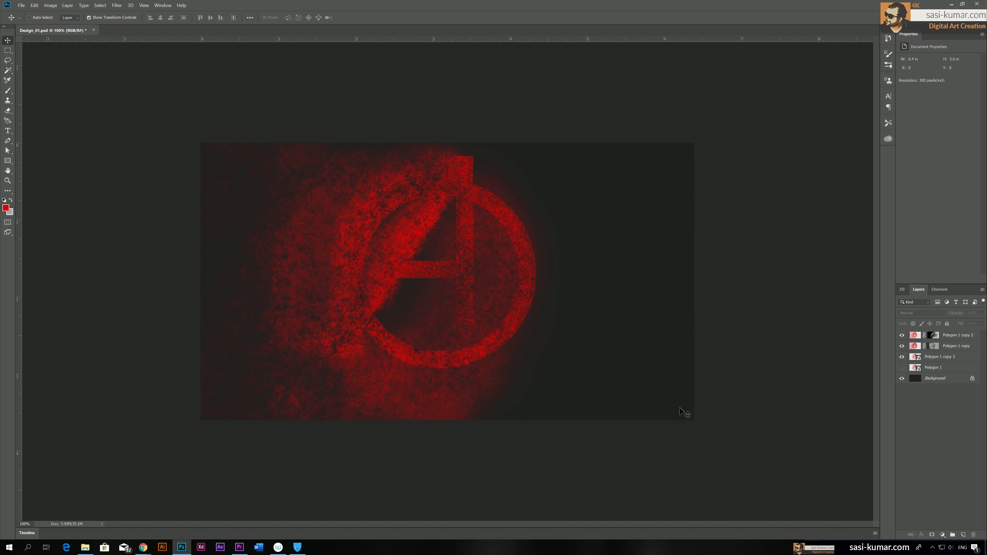
key("ctrl+minus")
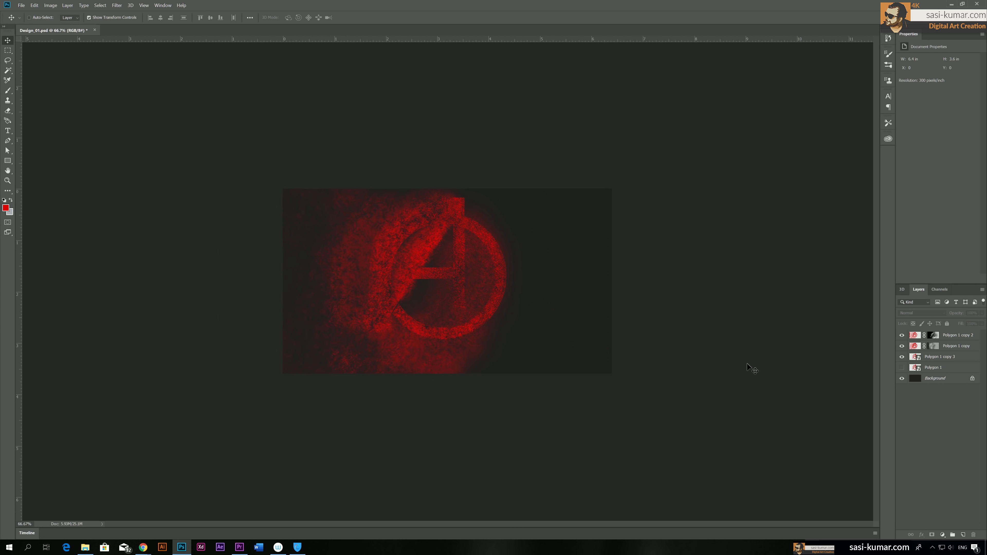
key("ctrl+plus")
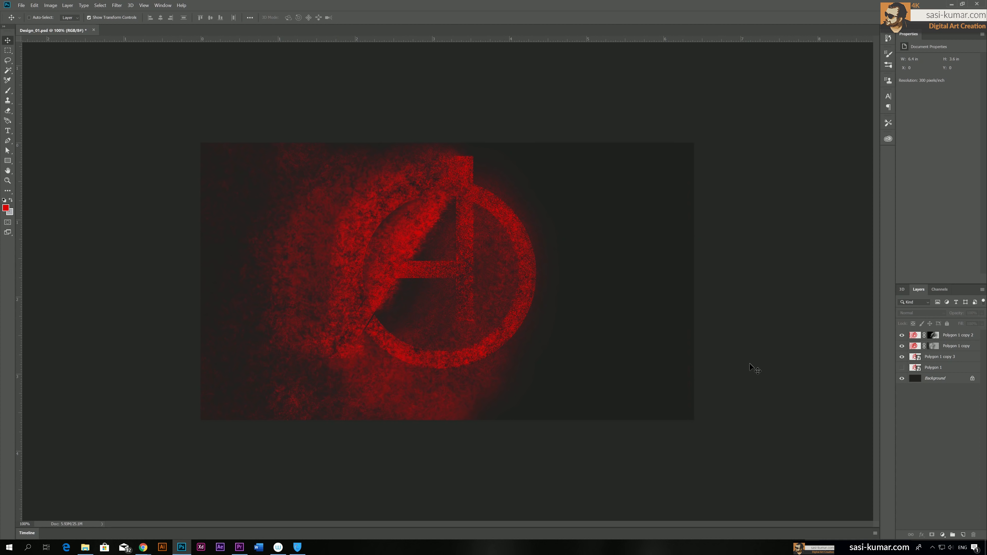
Step: Show the Polygon 1 layer, move it to the top of the layer stack, and set its blend mode to Normal
key("b")
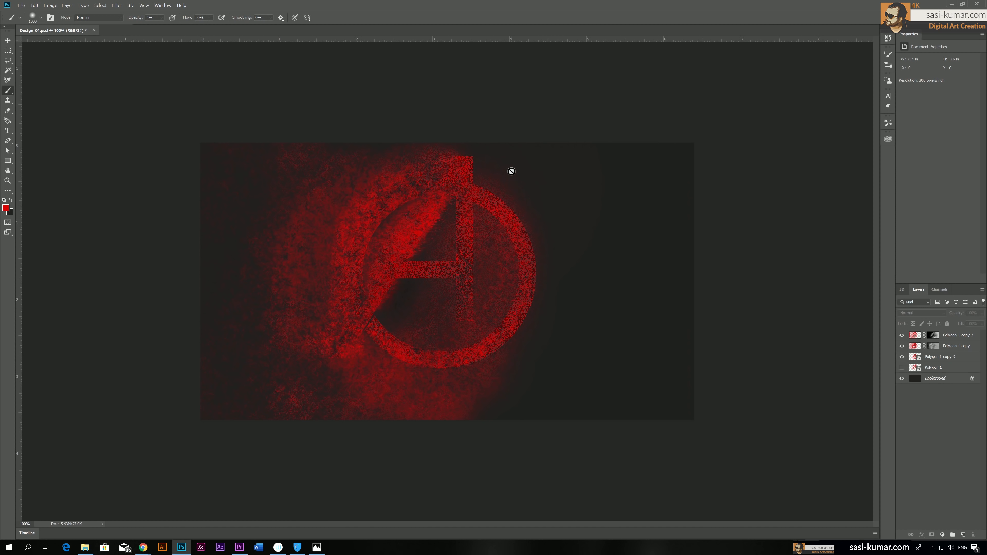
left_click(942, 366)
left_click(902, 367)
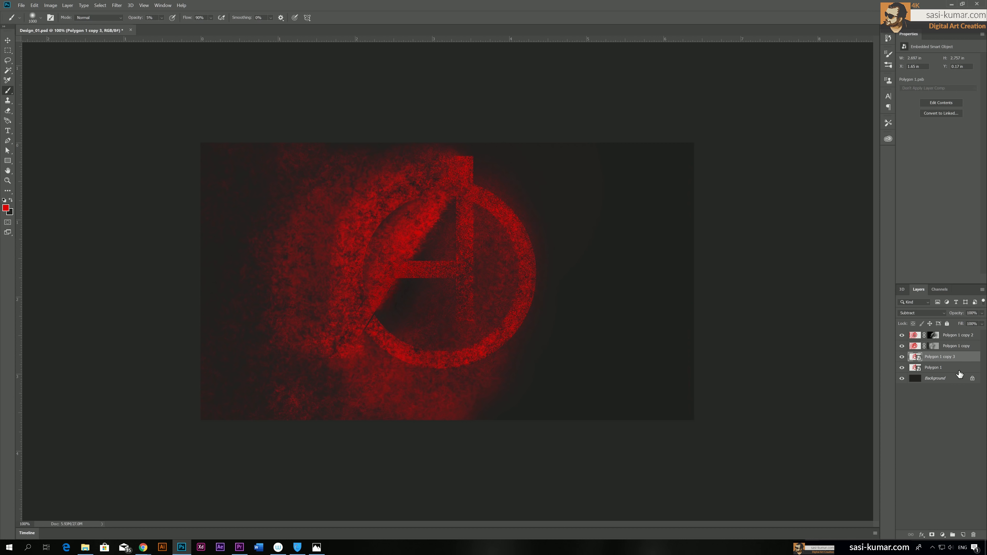
left_click_drag(957, 372, 963, 335)
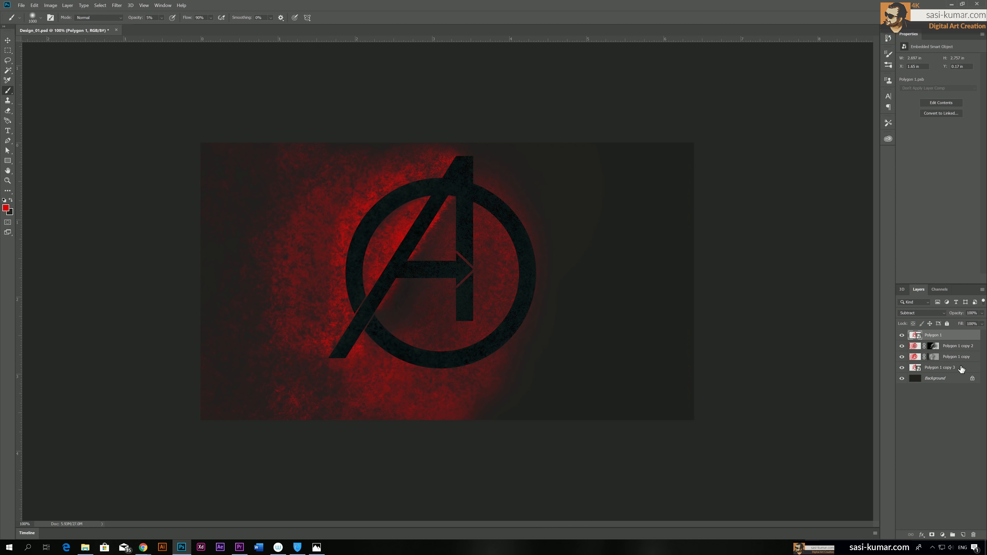
left_click(903, 335)
left_click(903, 335)
left_click(919, 313)
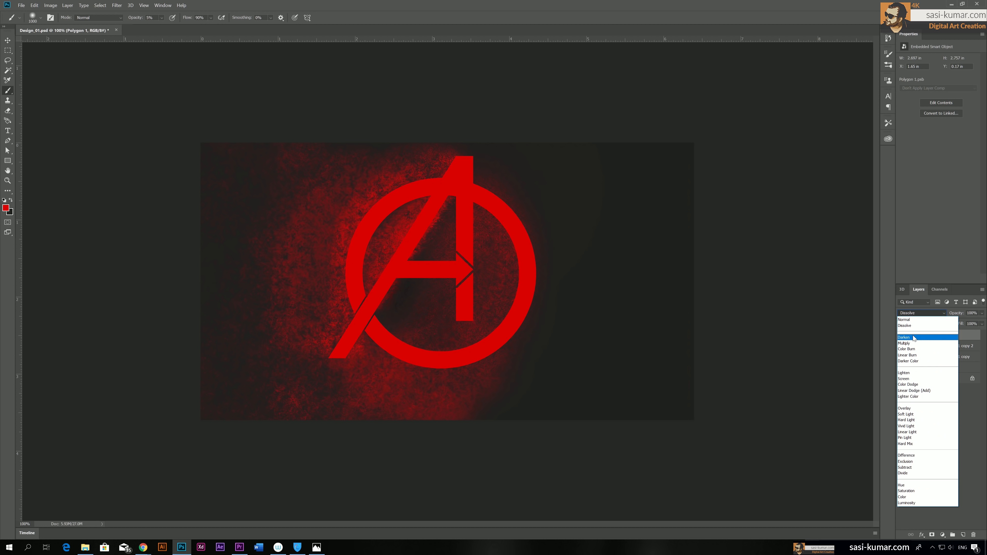
left_click(910, 325)
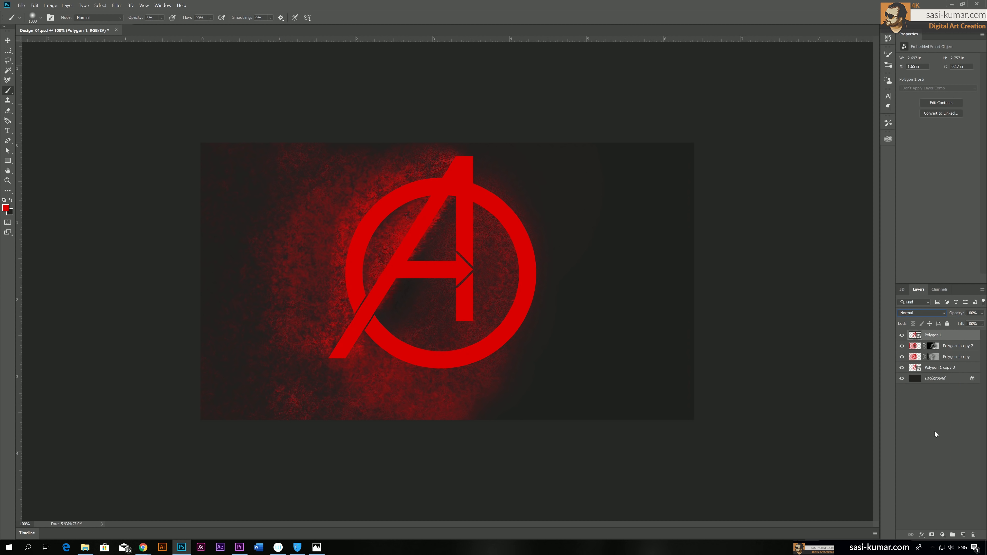
Step: Add a layer mask to the Polygon 1 layer at the top of the stack
left_click(944, 370)
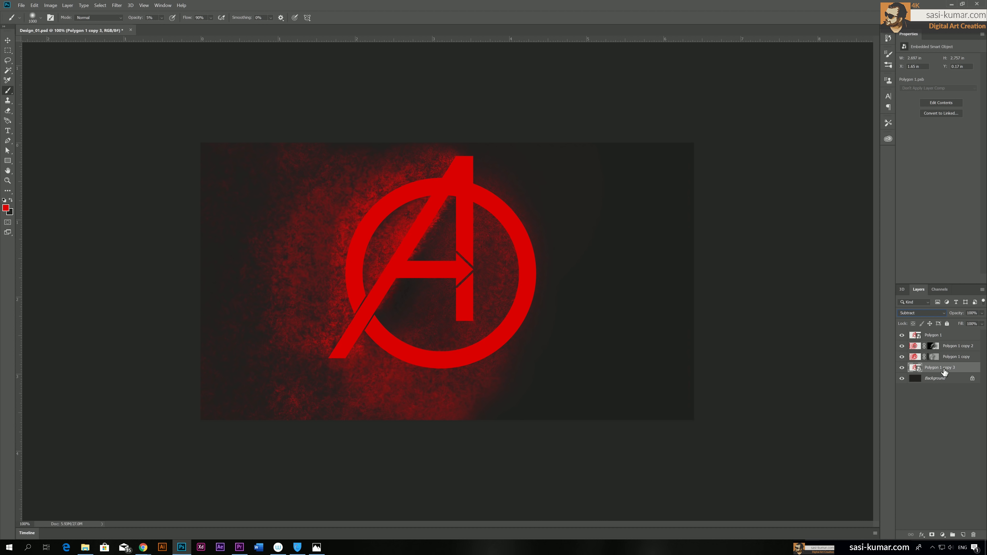
left_click(934, 337)
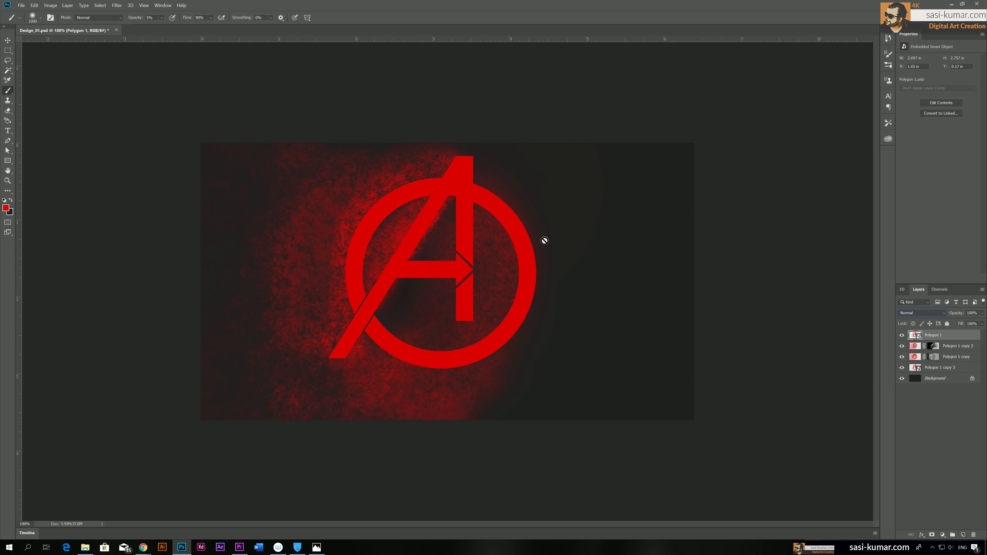
left_click(955, 470)
left_click(951, 336)
left_click(933, 536)
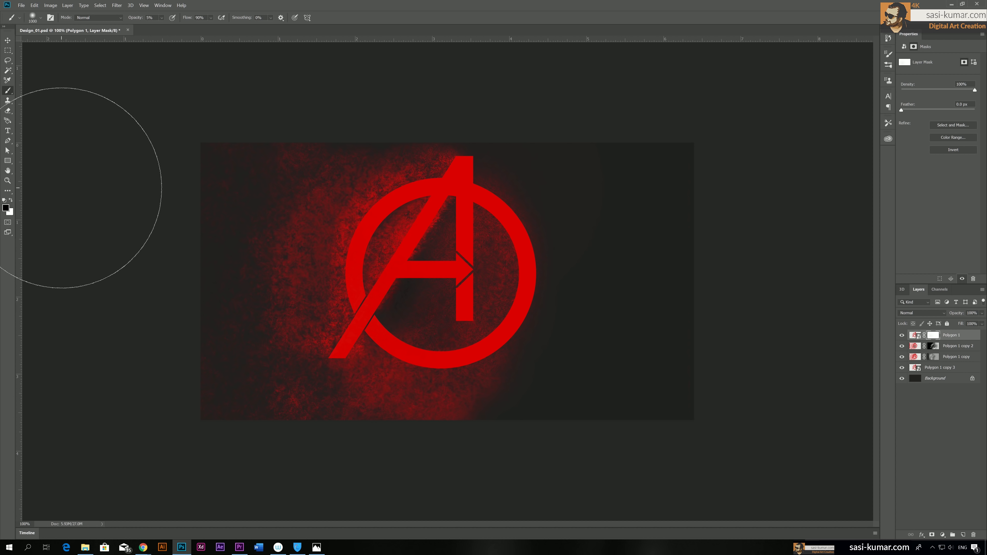
Step: Keep black (000000) as the foreground colour and choose the KYLE Bonus Chunky Charcoal brush
left_click(5, 210)
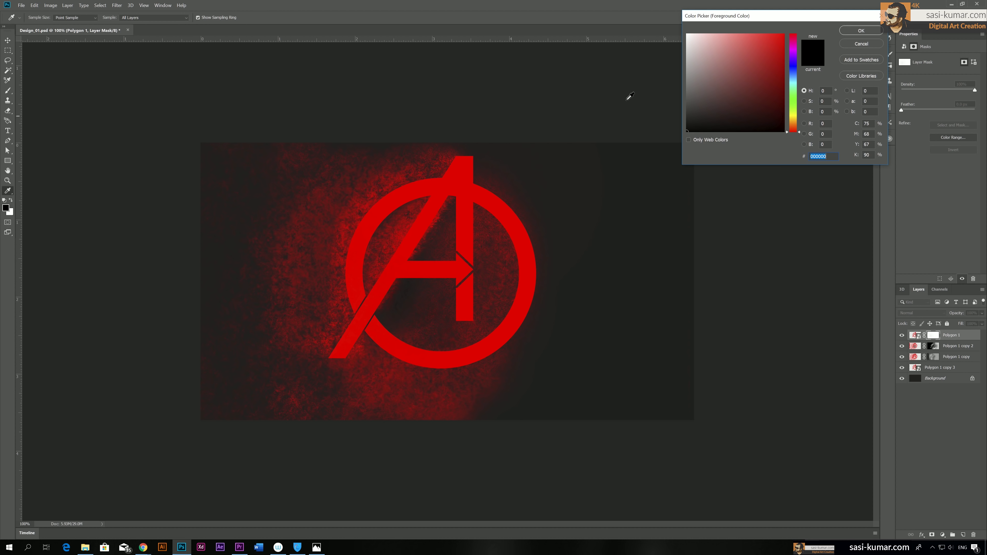
left_click(843, 32)
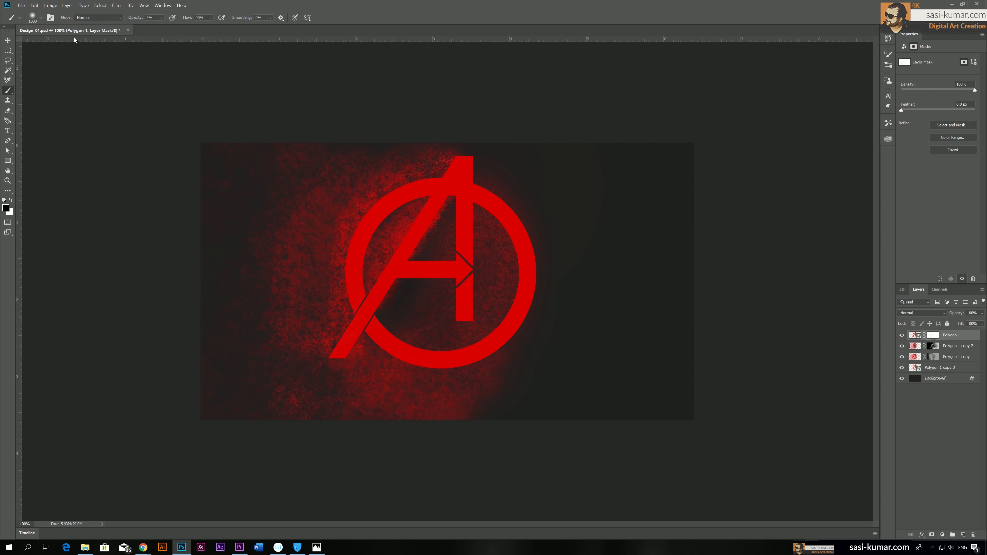
left_click(41, 20)
mouse_move(101, 123)
left_mouse_down()
mouse_move(103, 95)
mouse_move(104, 139)
left_mouse_up()
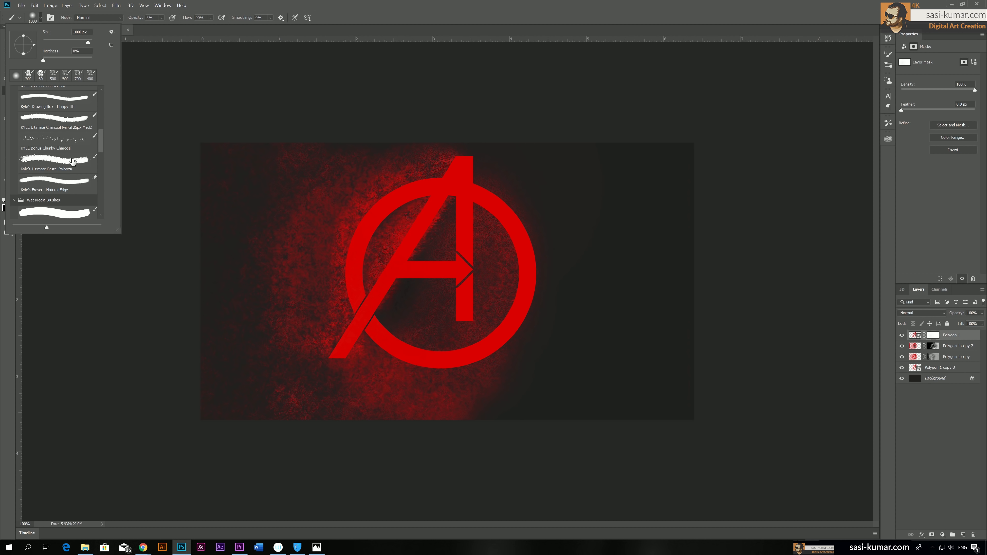
double_click(70, 140)
Step: Erode the solid emblem's left side, slanted leg and stem on the Polygon 1 mask in black, enlarging the charcoal brush to 600 px
left_click_drag(404, 186, 377, 208)
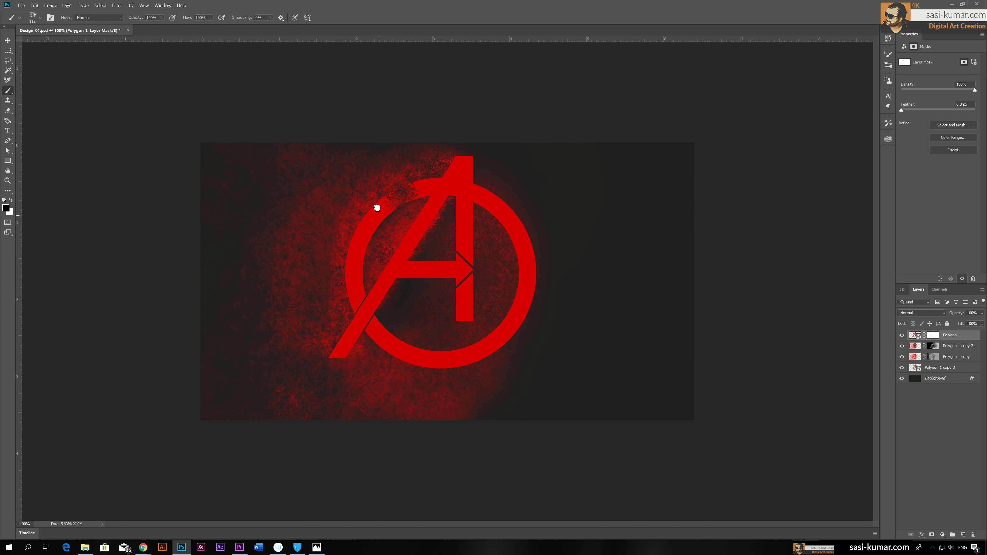
key("bracketright")
key("bracketright")
key("bracketright")
key("bracketright")
key("bracketright")
key("bracketright")
key("bracketright")
mouse_move(370, 314)
left_mouse_down()
mouse_move(332, 330)
mouse_move(326, 321)
mouse_move(322, 294)
mouse_move(345, 270)
mouse_move(335, 243)
mouse_move(350, 218)
mouse_move(350, 195)
left_mouse_up()
key("bracketright")
key("bracketright")
key("bracketright")
mouse_move(449, 167)
left_mouse_down()
mouse_move(437, 184)
mouse_move(464, 178)
mouse_move(437, 214)
mouse_move(453, 274)
mouse_move(471, 260)
mouse_move(460, 277)
mouse_move(398, 280)
mouse_move(421, 294)
mouse_move(375, 235)
mouse_move(427, 211)
mouse_move(400, 262)
mouse_move(373, 284)
mouse_move(354, 282)
mouse_move(365, 222)
mouse_move(445, 206)
mouse_move(431, 170)
mouse_move(437, 195)
mouse_move(453, 194)
mouse_move(339, 261)
mouse_move(371, 336)
mouse_move(386, 321)
mouse_move(432, 344)
mouse_move(404, 369)
mouse_move(424, 368)
mouse_move(470, 179)
mouse_move(448, 221)
mouse_move(430, 228)
mouse_move(434, 267)
left_mouse_up()
Step: Choose the Soft Round Pressure Opacity and Flow brush and soften the eroded emblem on the Polygon 1 mask in black
left_click(42, 18)
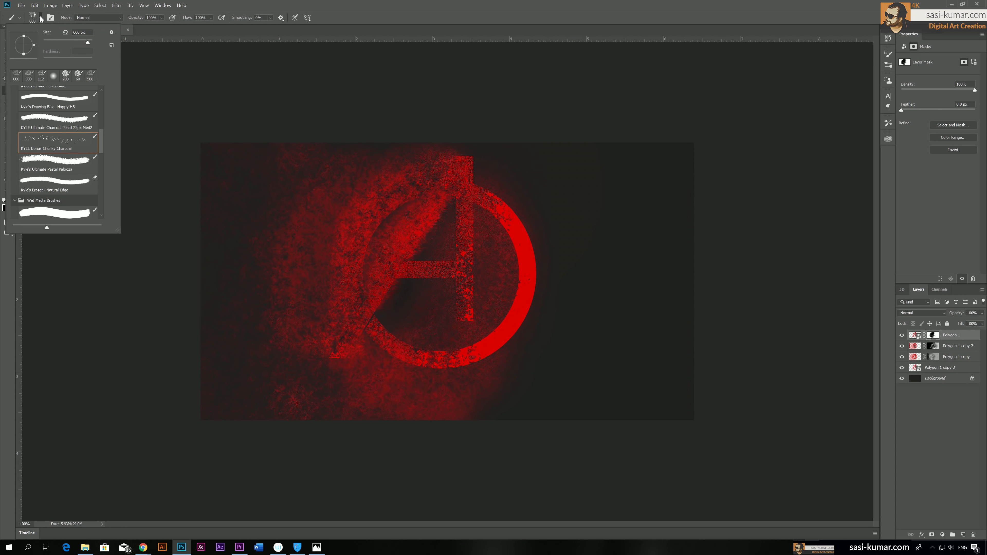
scroll(58, 171, "up", 5)
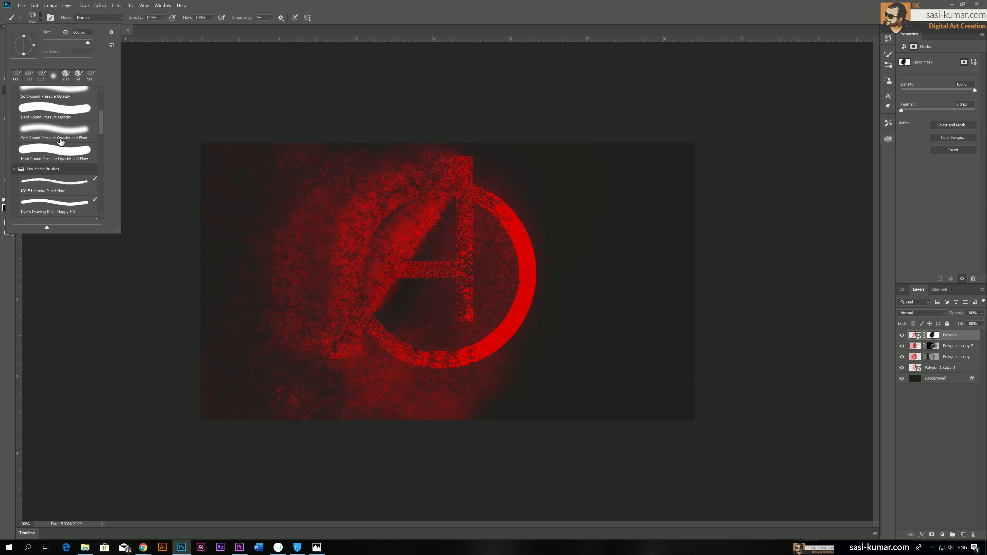
double_click(56, 127)
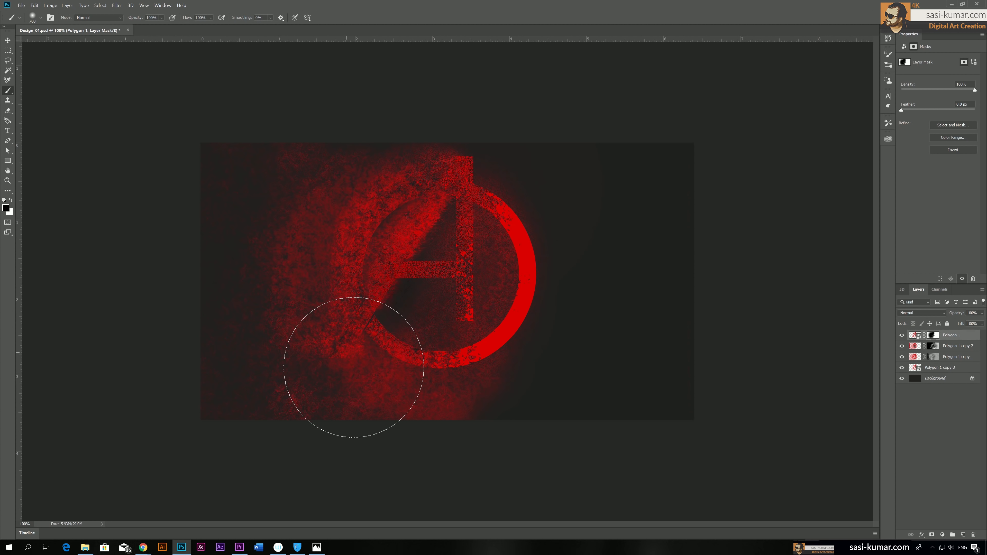
mouse_move(345, 218)
left_mouse_down()
mouse_move(439, 117)
mouse_move(454, 118)
mouse_move(417, 318)
mouse_move(525, 351)
mouse_move(537, 272)
mouse_move(521, 349)
mouse_move(480, 357)
mouse_move(517, 315)
mouse_move(534, 255)
mouse_move(543, 296)
left_mouse_up()
Step: Restore the stem, crossbar arrow and ring in white with a 200 px brush, and retouch the ring's lower left at reduced opacity
key("x")
key("bracketleft")
key("bracketleft")
key("bracketleft")
key("bracketleft")
key("bracketleft")
key("bracketleft")
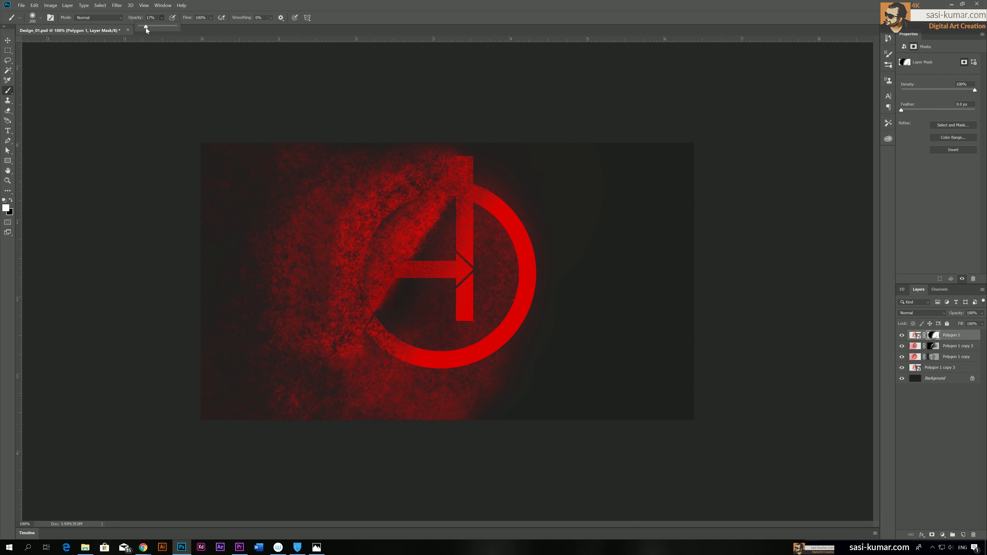
left_click(376, 338)
key("x")
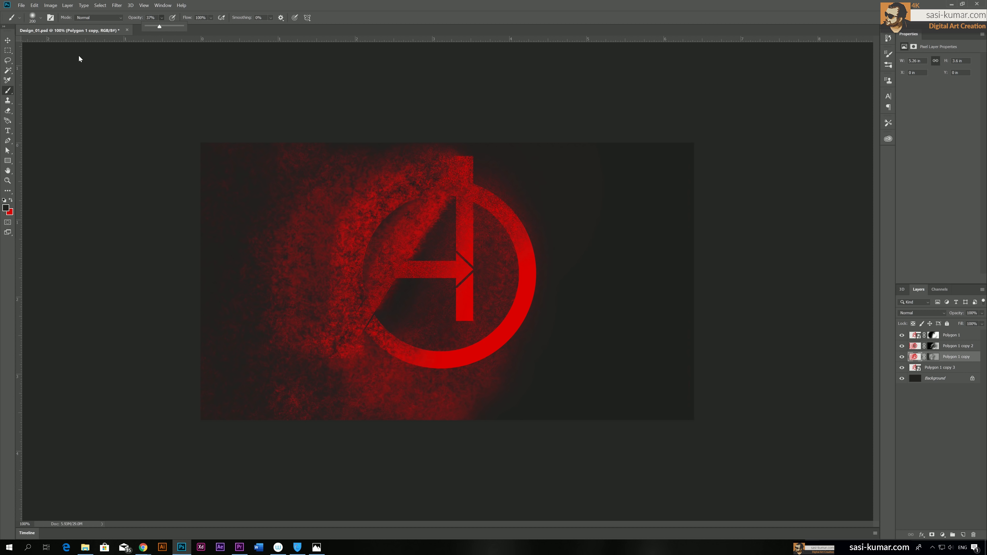
Step: Keep the dark foreground colour 1b1a1a and target the Polygon 1 copy 2 layer mask
left_click(6, 208)
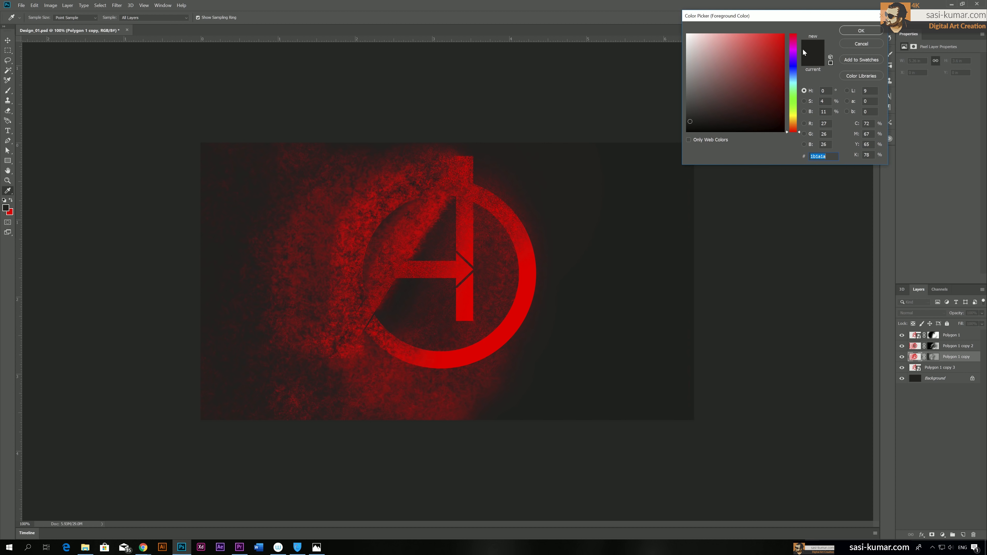
left_click(861, 31)
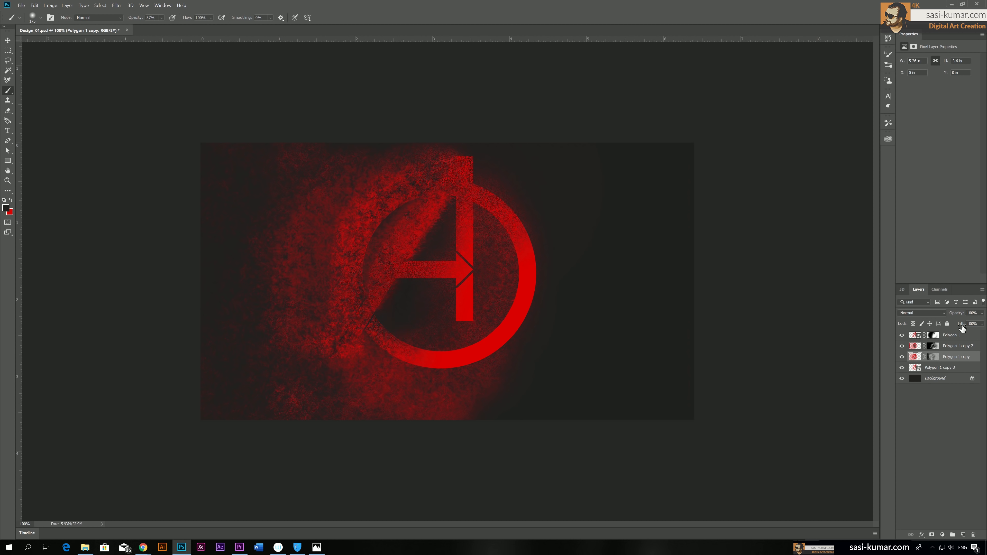
left_click(950, 335)
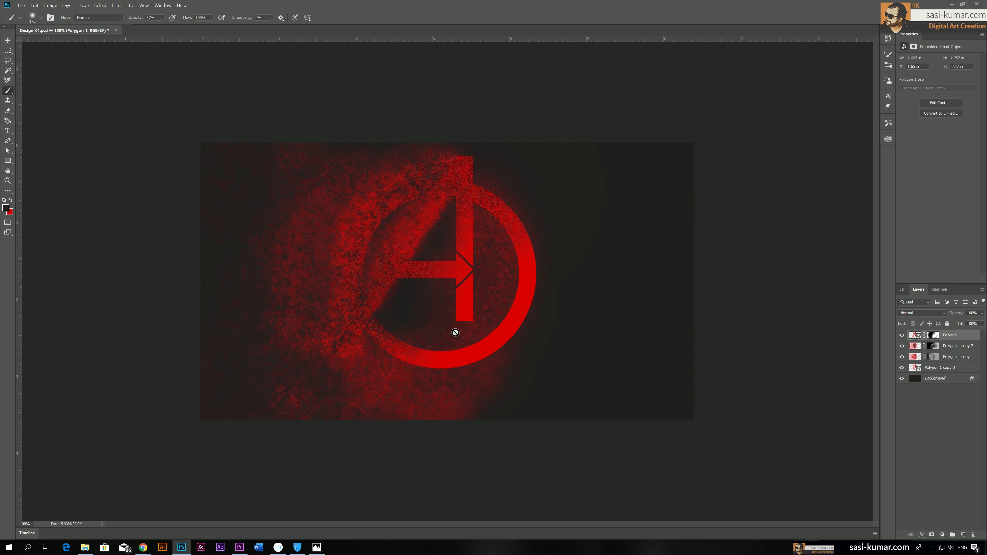
left_click(937, 348)
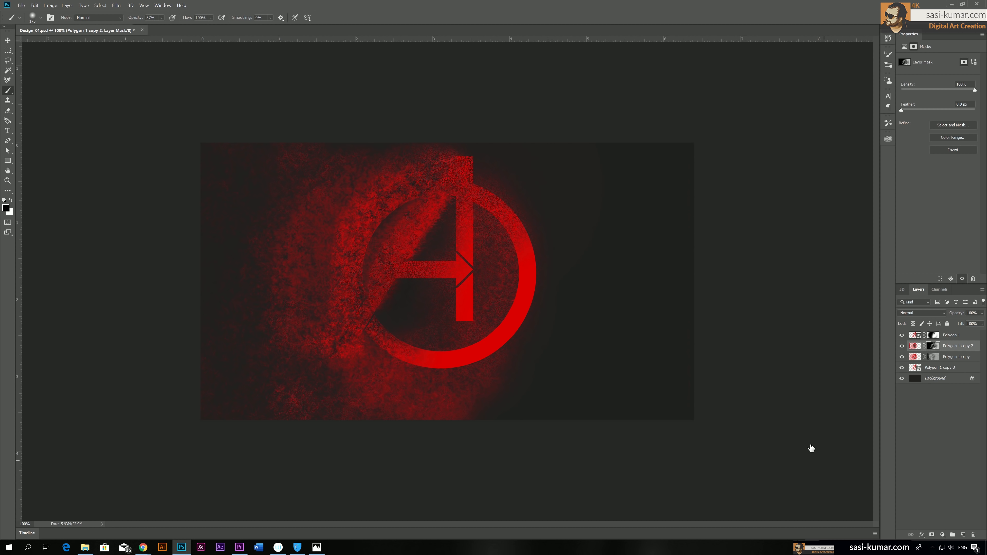
Step: Apply the Wind filter to the Polygon 1 copy 2 layer's pixels with the Stagger method, from the left
left_click(915, 346)
left_click(904, 347)
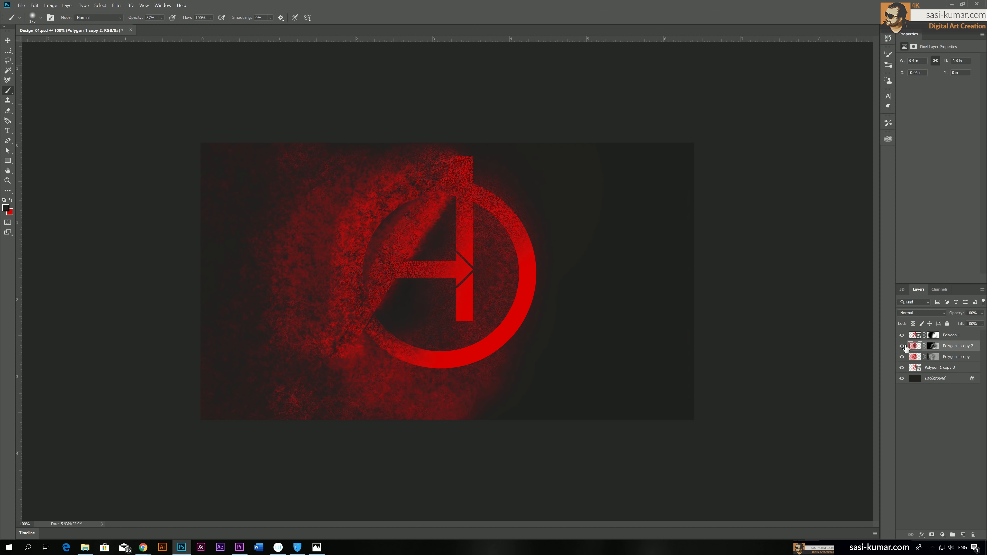
left_click(116, 5)
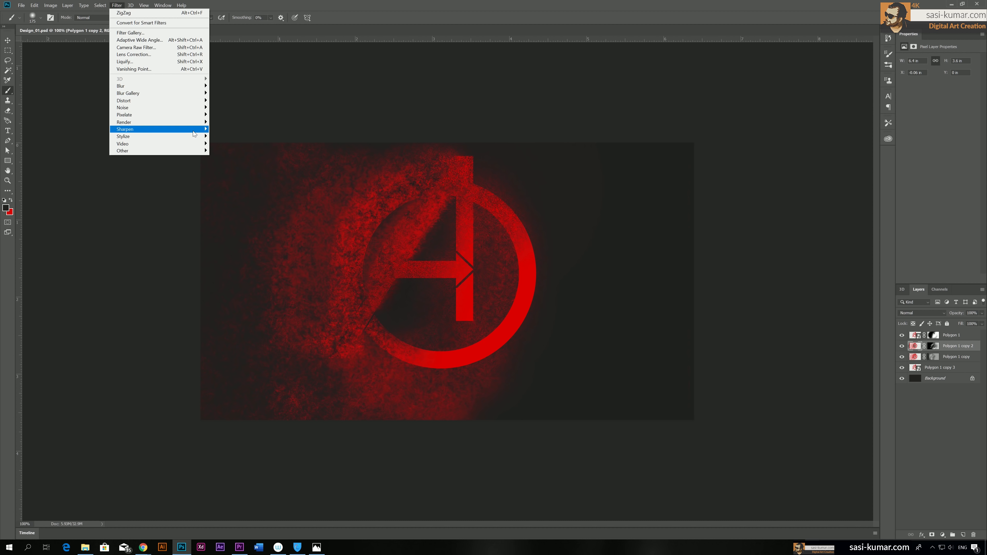
mouse_move(191, 139)
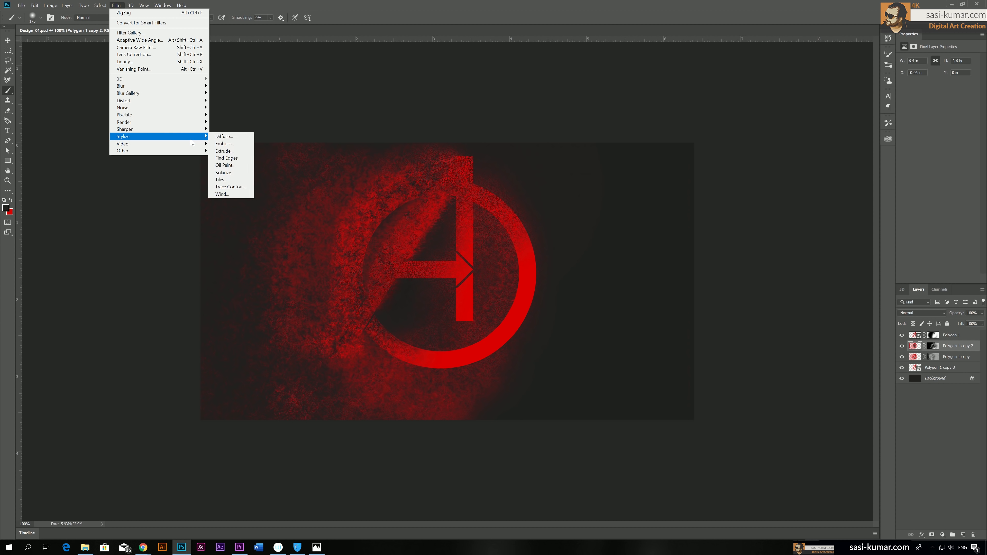
left_click(230, 194)
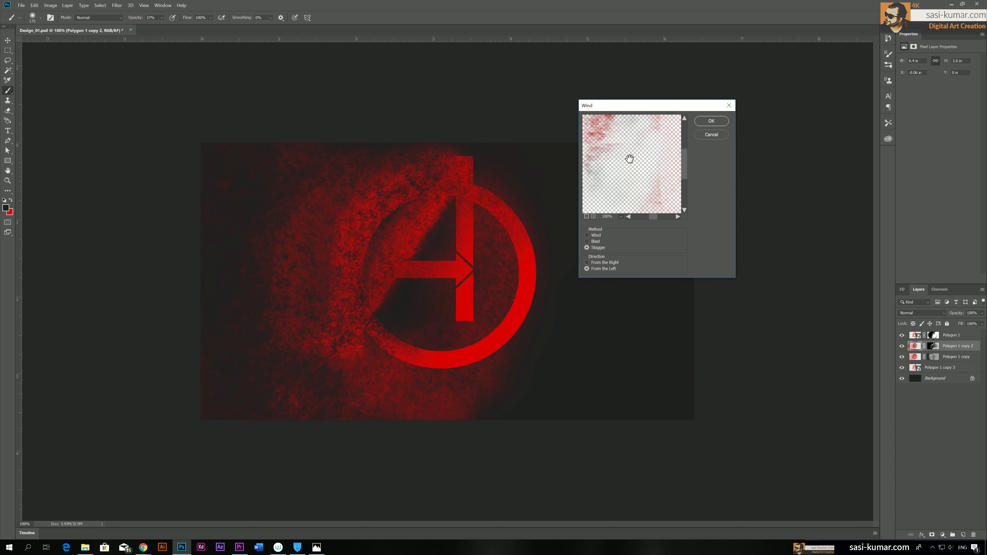
left_click_drag(607, 185, 636, 185)
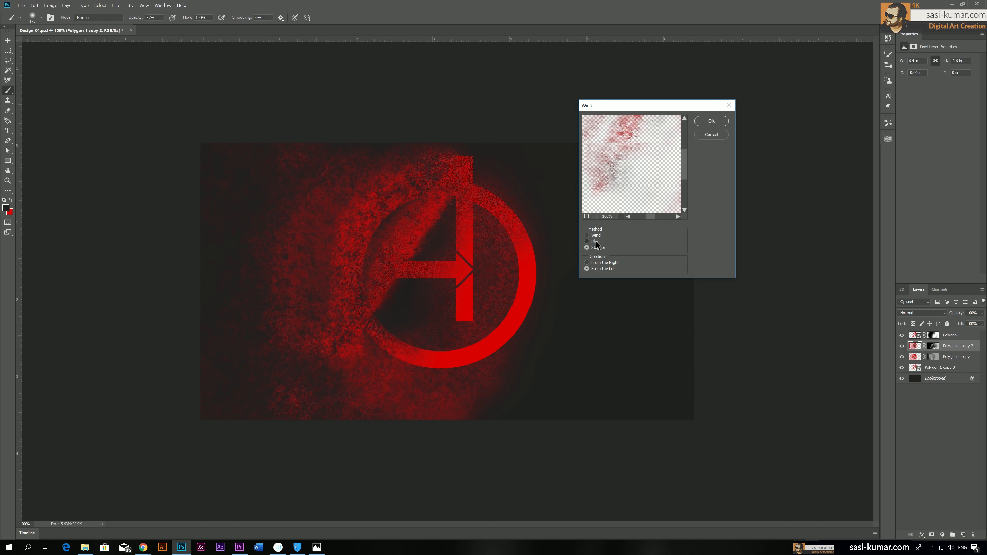
left_click(709, 120)
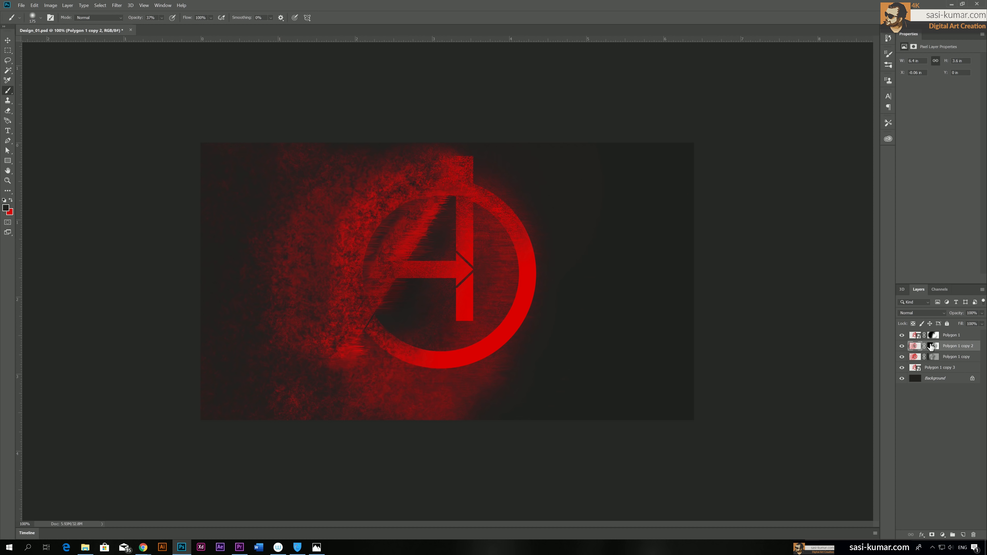
Step: Select the four Polygon 1 layers and group them
key("v")
left_click(952, 337, "shift")
right_click(951, 337)
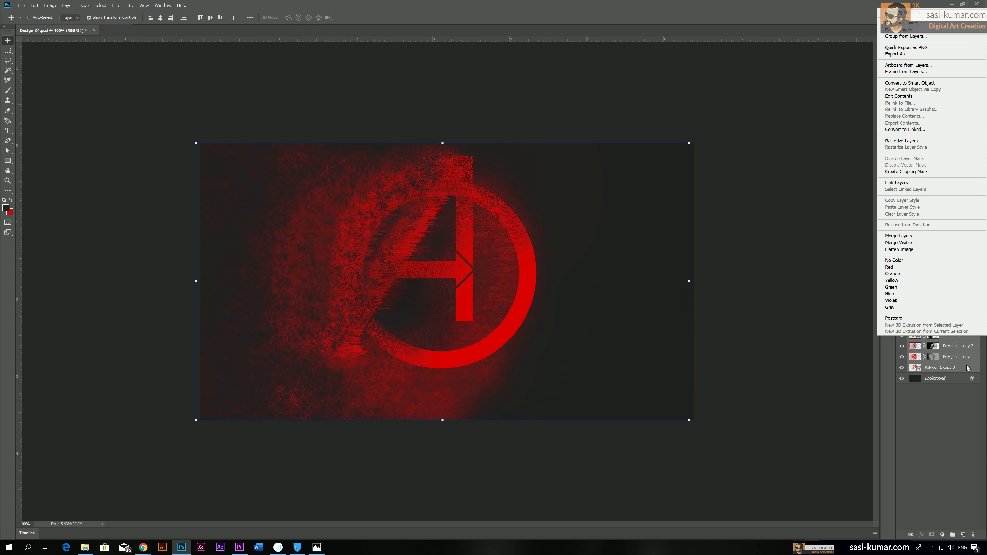
left_click(955, 537)
left_click(955, 537)
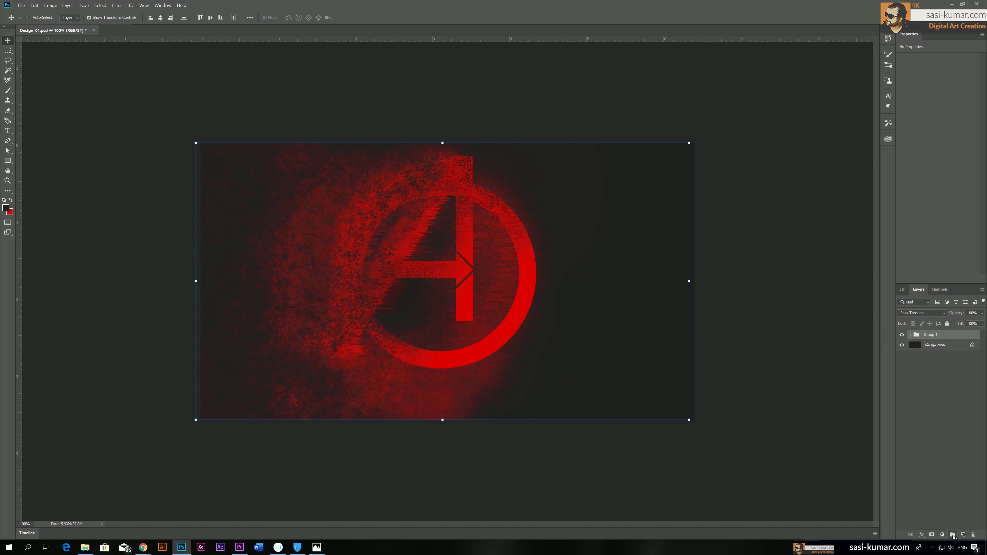
Step: Scale Group 1 down proportionally, centre it on the canvas and deselect it
left_click_drag(689, 143, 648, 170)
left_click_drag(440, 256, 445, 255)
left_click(353, 18)
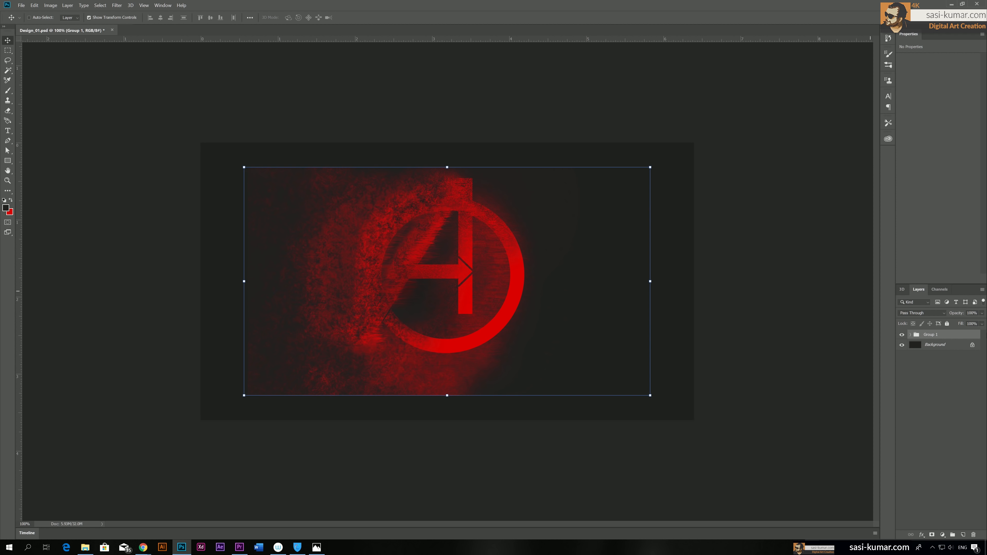
left_click(930, 389)
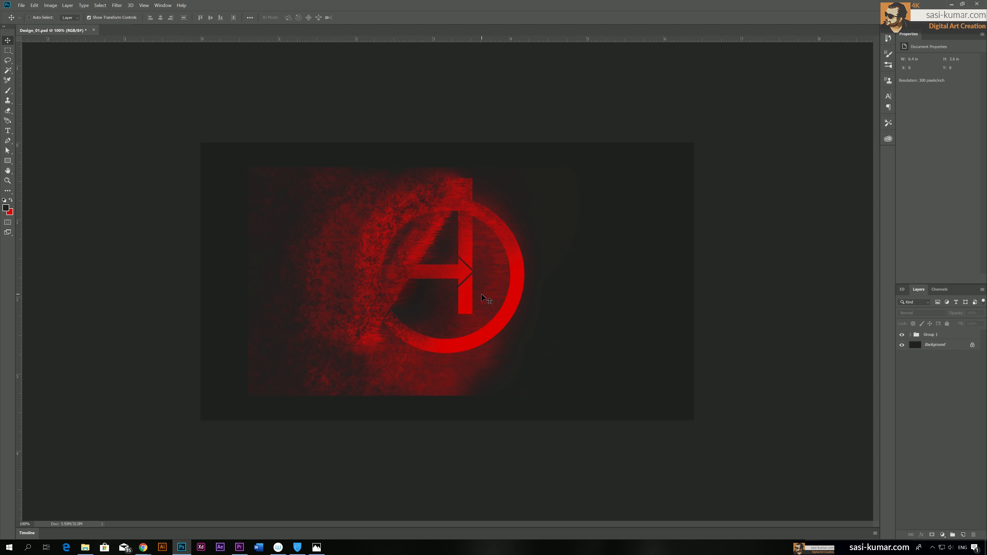
Step: Add a white layer mask to Group 1 and choose the soft round brush with 0% hardness
left_click(929, 338)
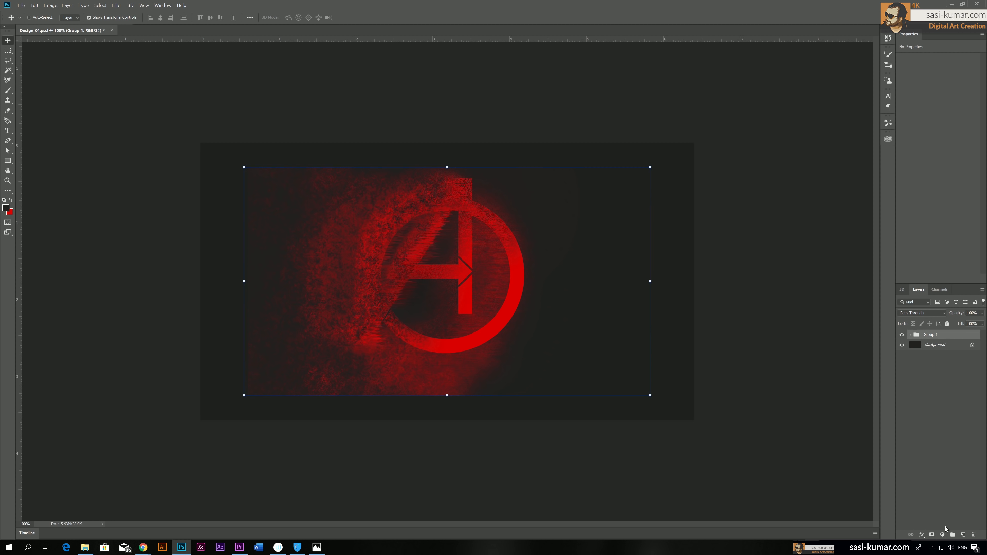
left_click(932, 535)
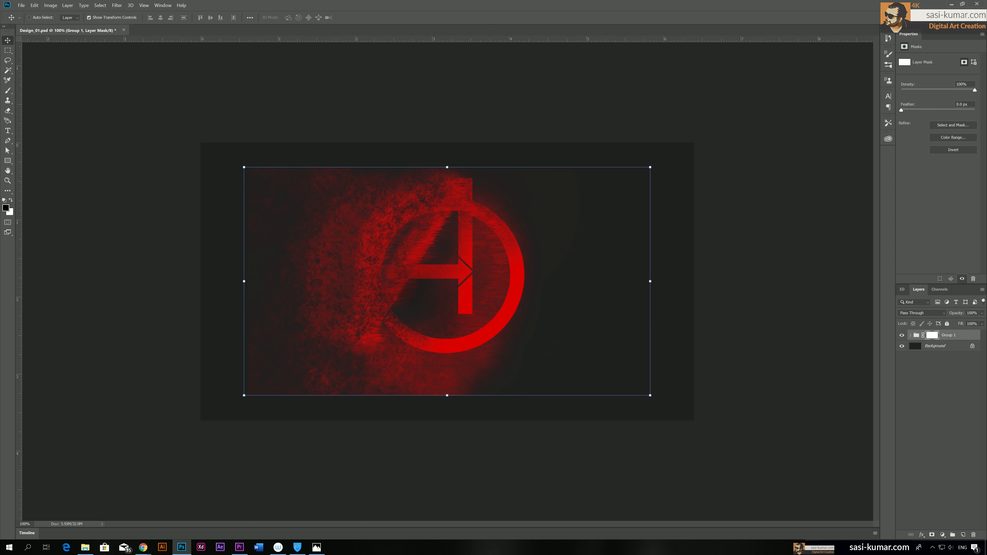
left_click(7, 91)
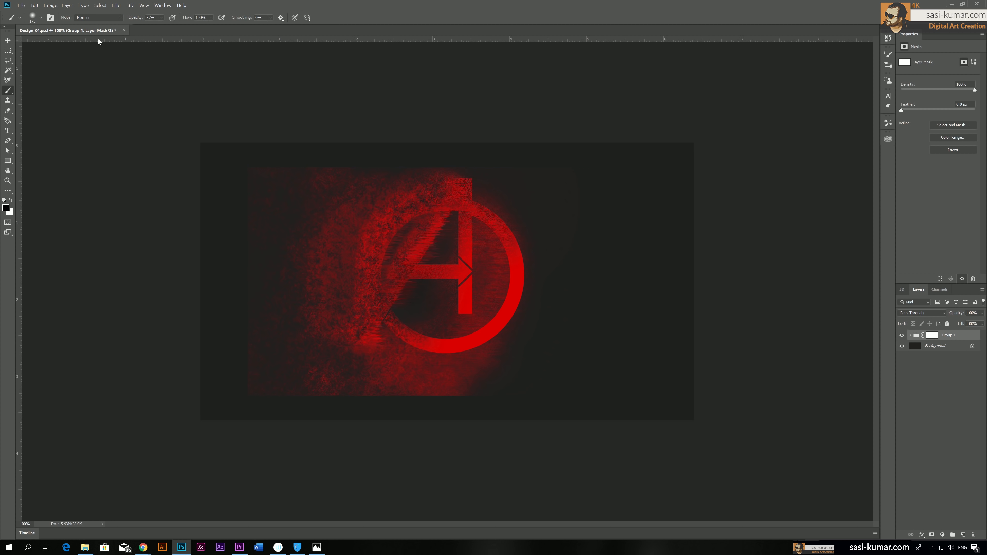
right_click(281, 240)
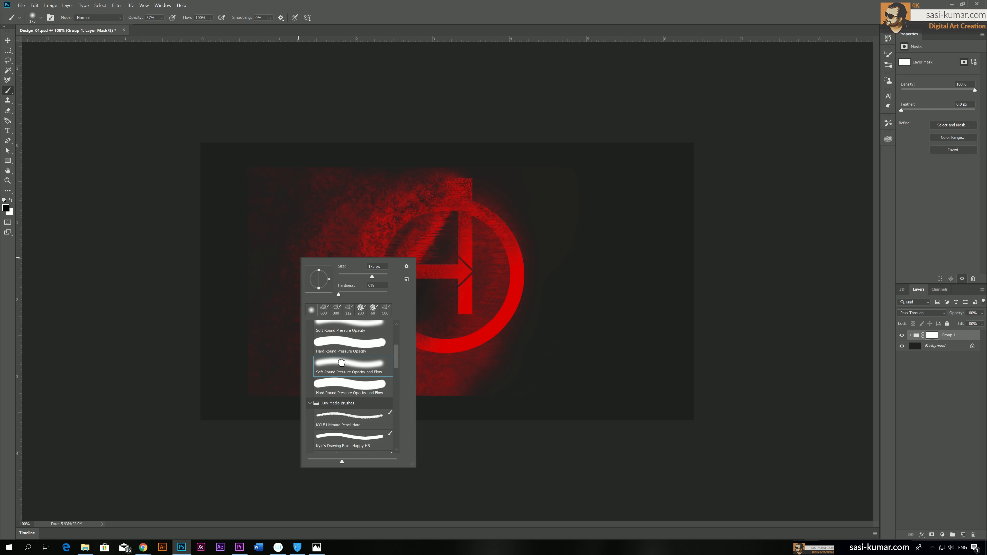
double_click(311, 310)
Step: Fade the hard lower and left texture edges on the Group 1 mask in black with a 500 px brush
key("bracketright")
key("bracketright")
key("bracketright")
key("bracketright")
key("bracketright")
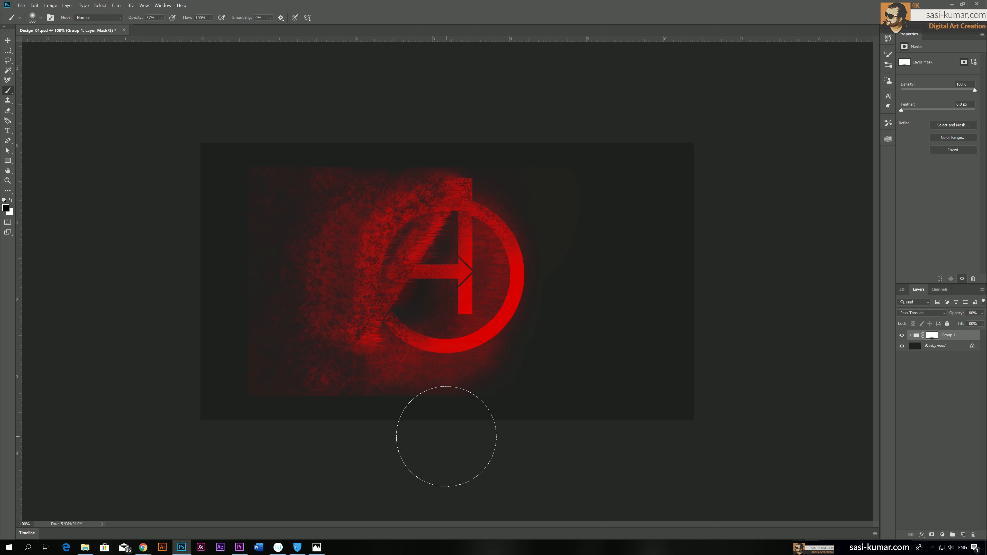
mouse_move(274, 429)
left_mouse_down()
mouse_move(246, 388)
mouse_move(243, 397)
mouse_move(285, 400)
mouse_move(328, 422)
left_mouse_up()
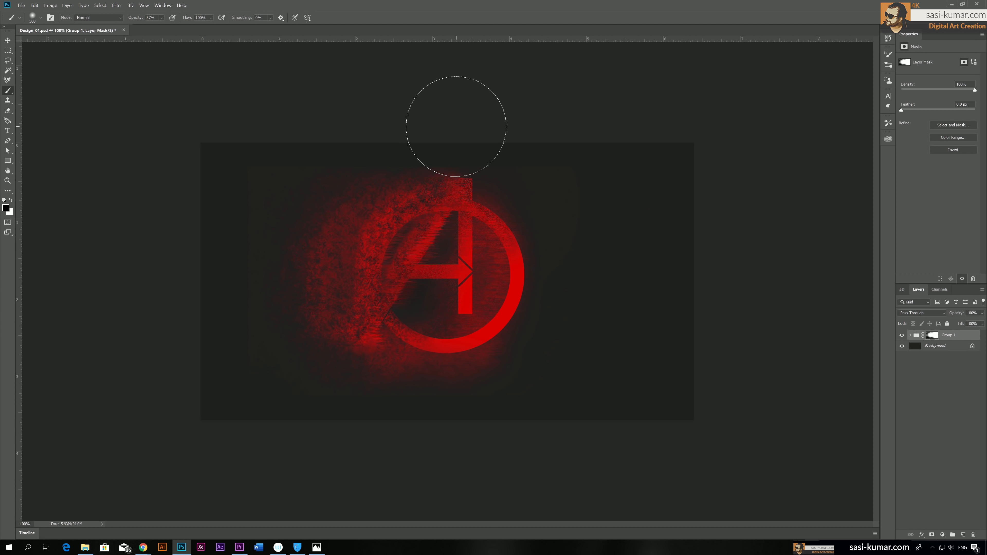
Step: Adjust the brush size and soften the remaining haze edges around the emblem on the Group 1 mask in black
key("bracketleft")
key("bracketleft")
key("space")
key("bracketleft")
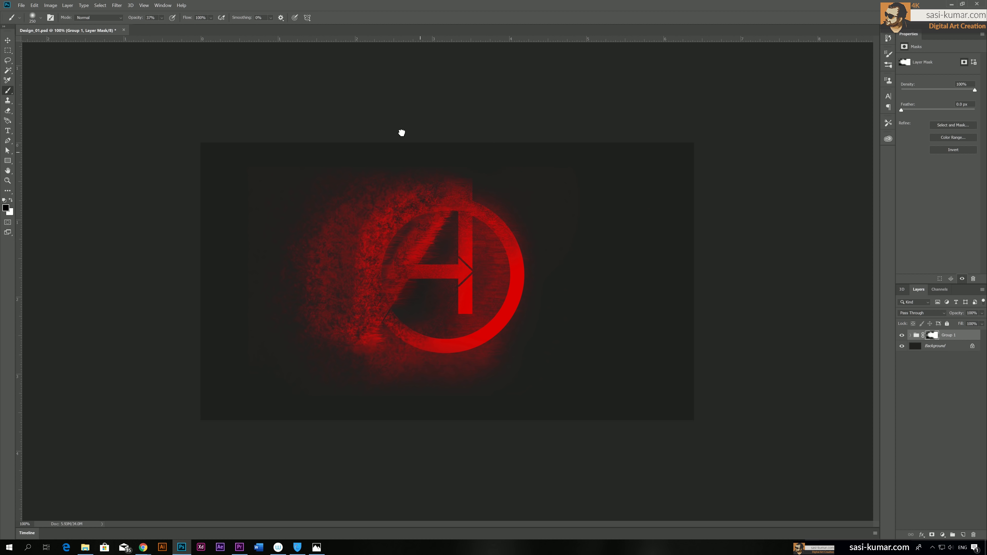
key("bracketright")
key("bracketright")
mouse_move(456, 430)
left_mouse_down()
mouse_move(327, 404)
mouse_move(350, 399)
mouse_move(293, 308)
mouse_move(284, 264)
mouse_move(308, 177)
left_mouse_up()
mouse_move(410, 154)
left_mouse_down()
mouse_move(462, 139)
mouse_move(537, 175)
mouse_move(537, 199)
mouse_move(584, 282)
mouse_move(570, 391)
left_mouse_up()
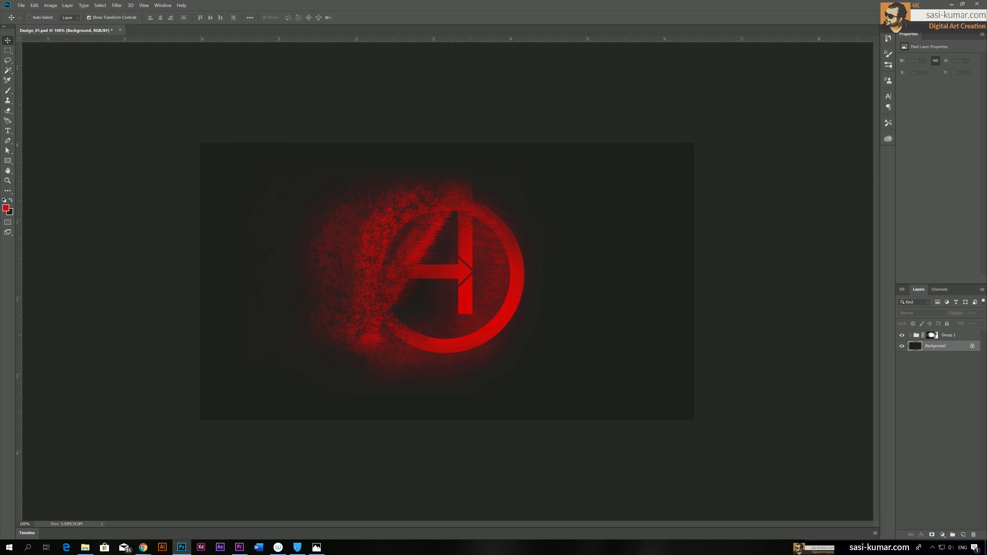
Step: Create a new empty layer directly above the Background
left_click(963, 535)
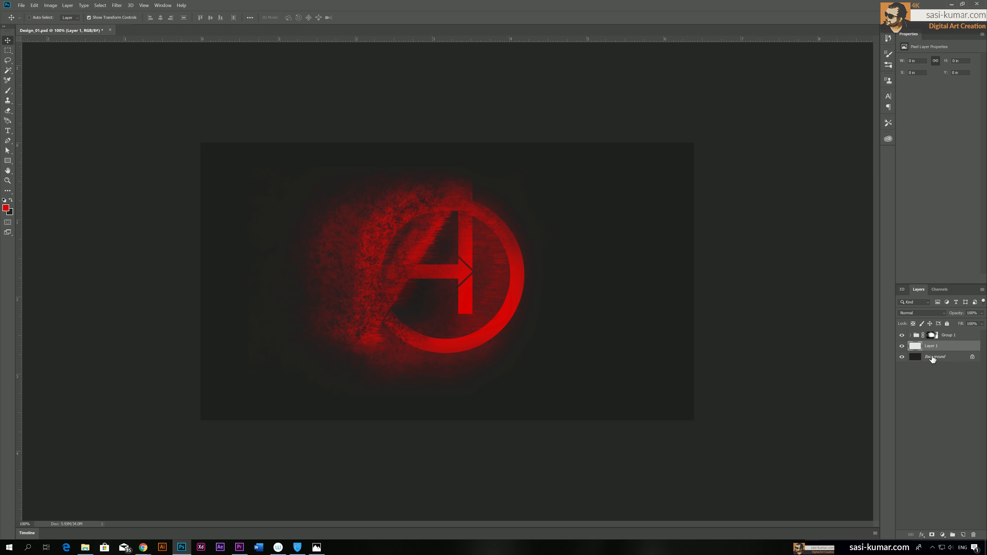
double_click(963, 346)
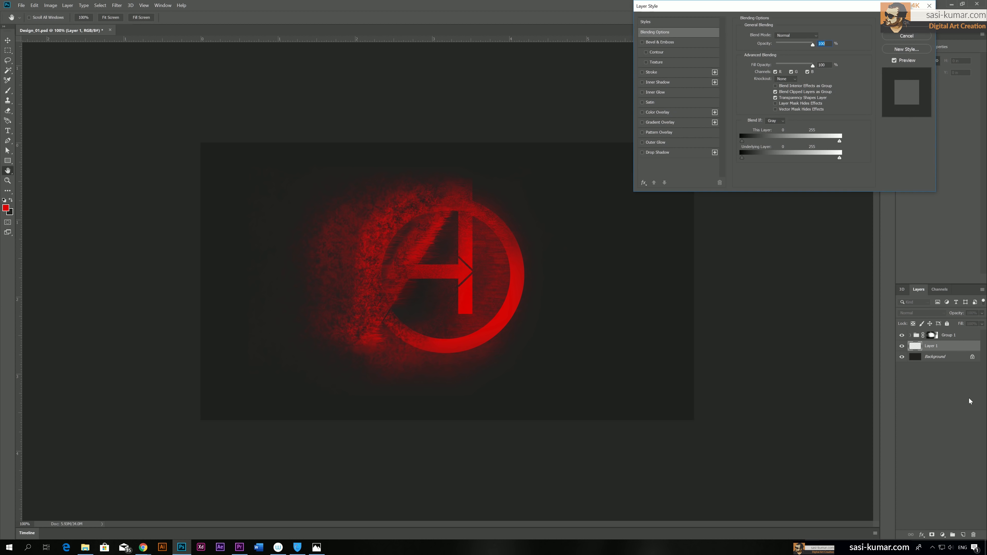
left_click_drag(770, 5, 755, 26)
key("Escape")
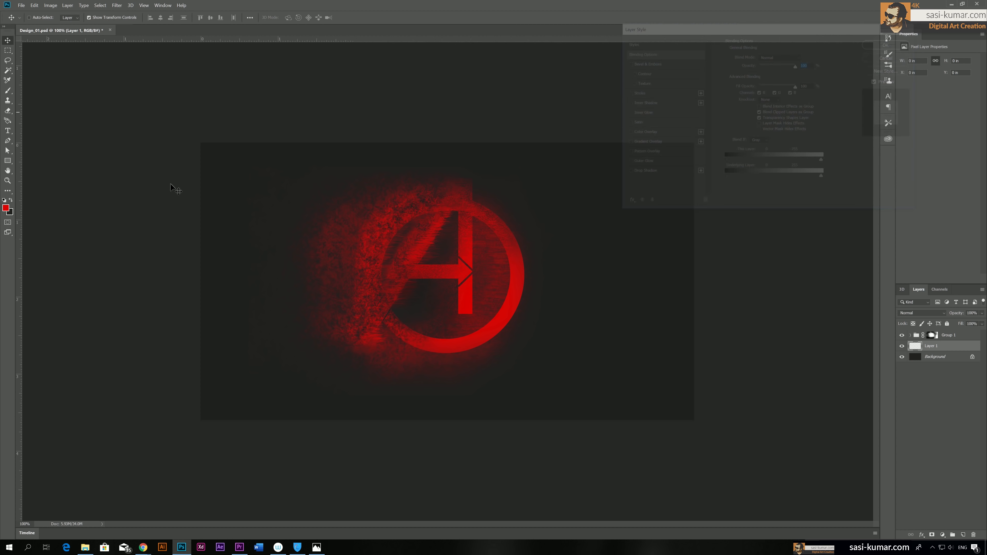
Step: Set the background colour to ffffff and fill Layer 1 with it
left_click(11, 212)
type("ffffff")
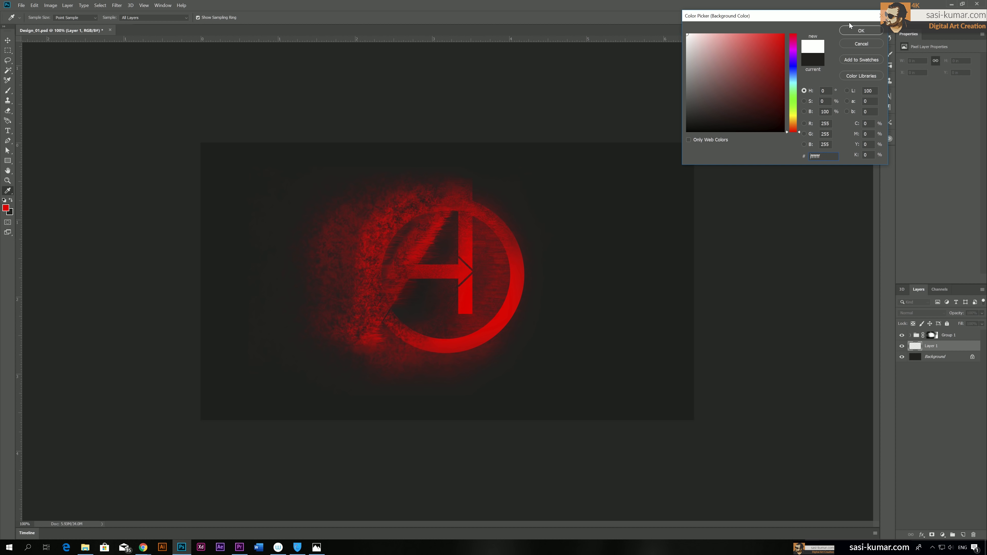
left_click(851, 31)
key("ctrl+BackSpace")
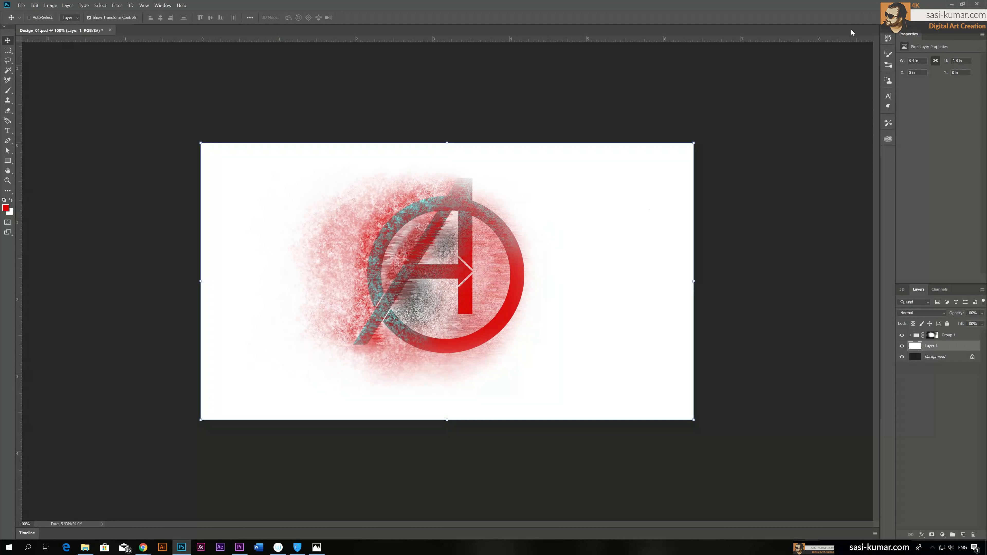
Step: Give Layer 1 a Pattern Overlay with the Right Diagonal Dash pattern at 100% opacity
double_click(967, 346)
left_click(661, 154)
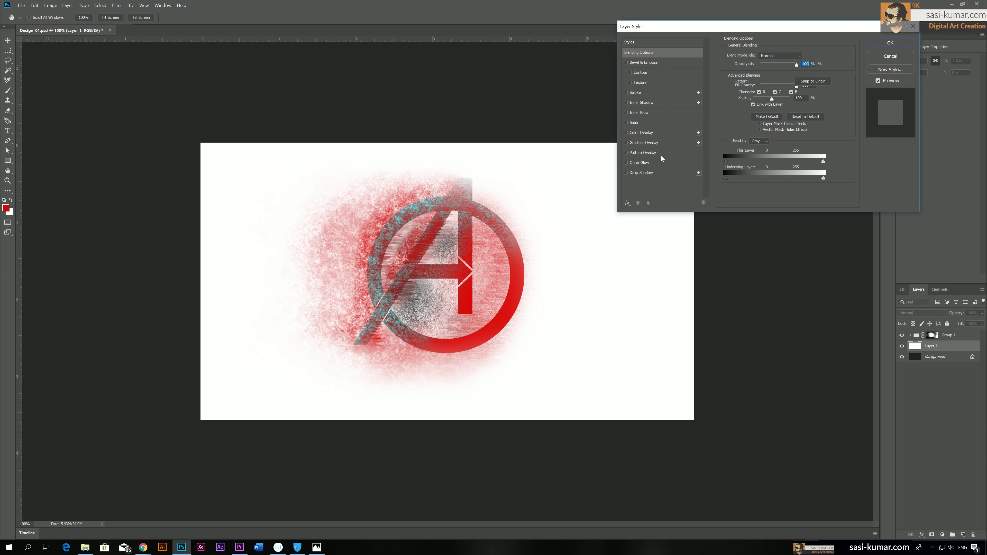
left_click(779, 83)
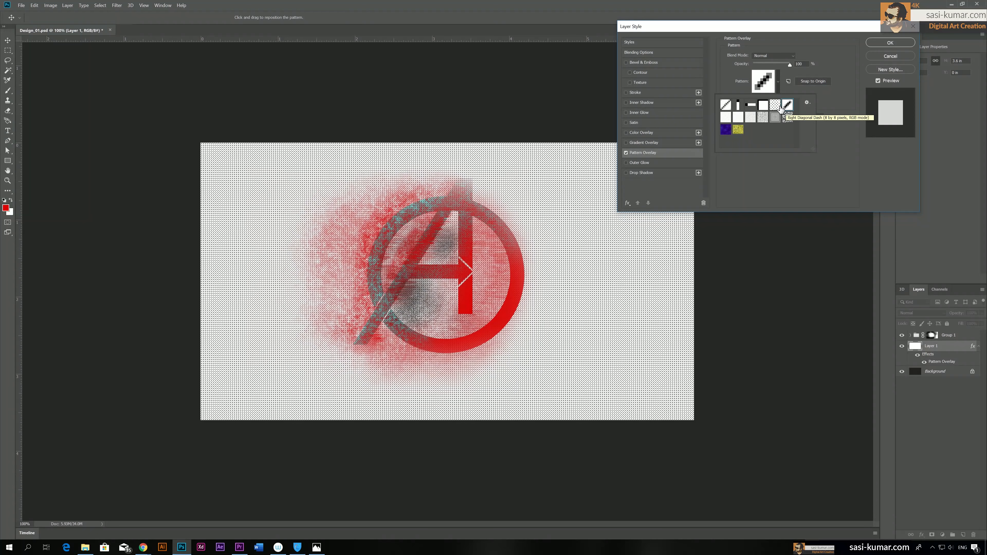
left_click(775, 106)
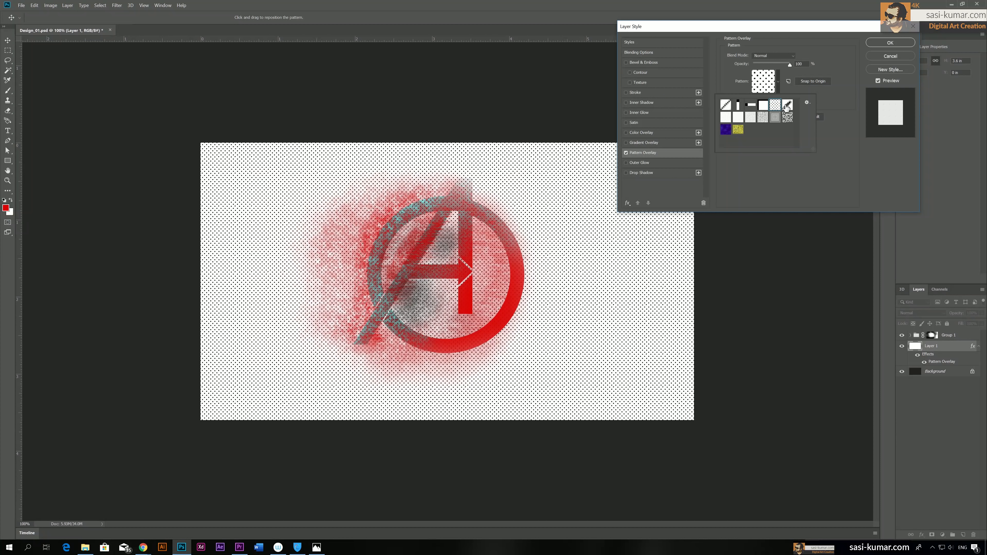
left_click(787, 106)
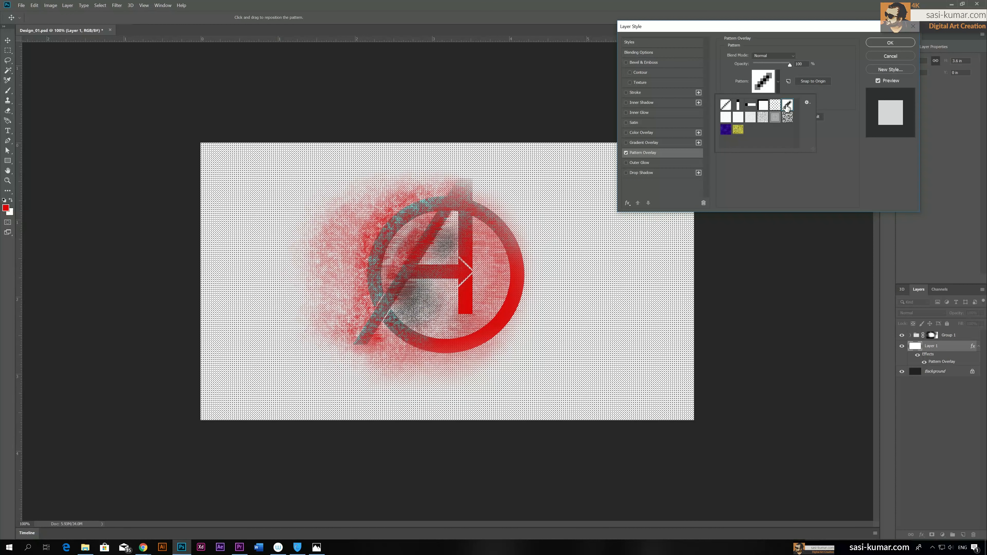
left_click(890, 42)
left_click(890, 42)
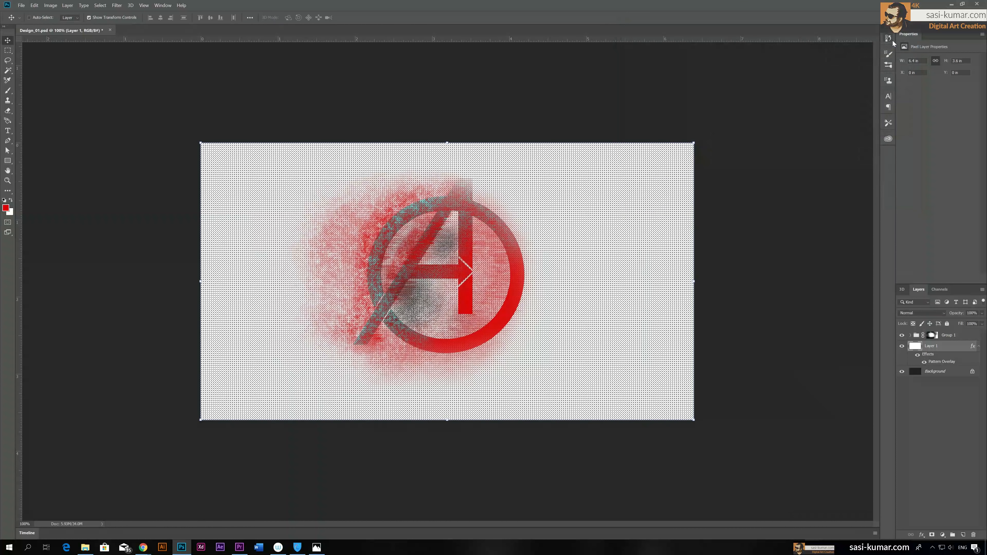
Step: Rasterize Layer 1's layer style and set the layer's blend mode to Multiply
right_click(957, 344)
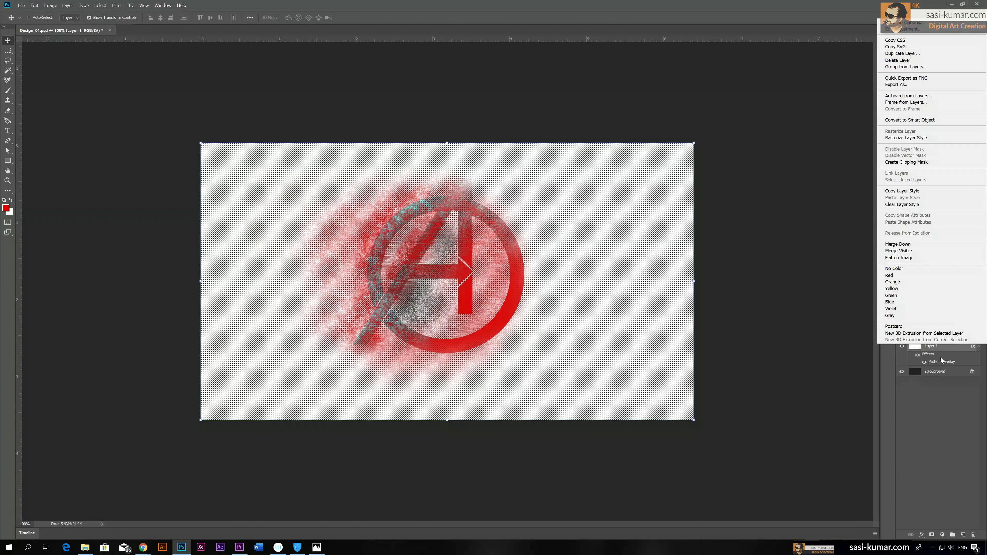
left_click(928, 138)
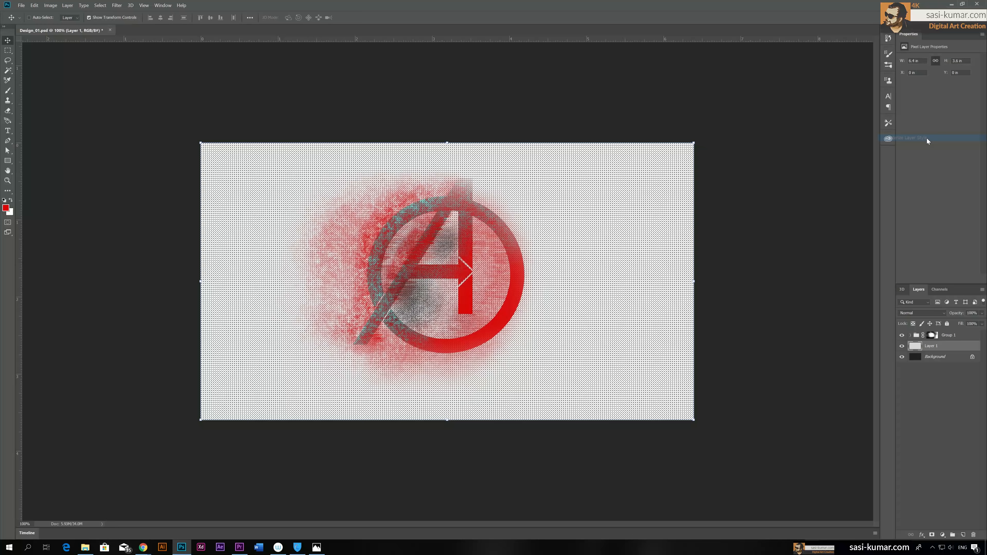
left_click(914, 312)
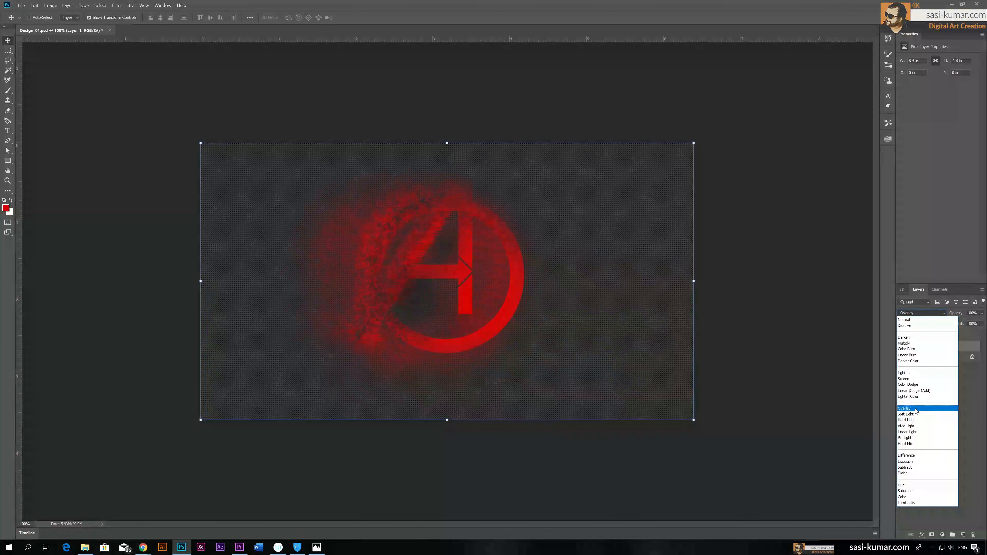
left_click(915, 344)
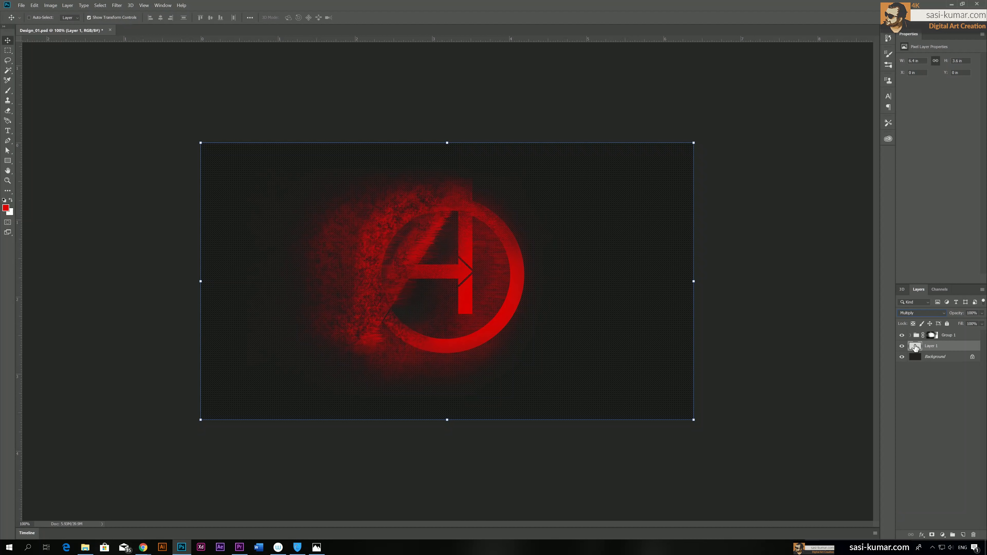
Step: Deselect Layer 1 to view the pattern result, and target the Group 1 layer mask
left_click(963, 444)
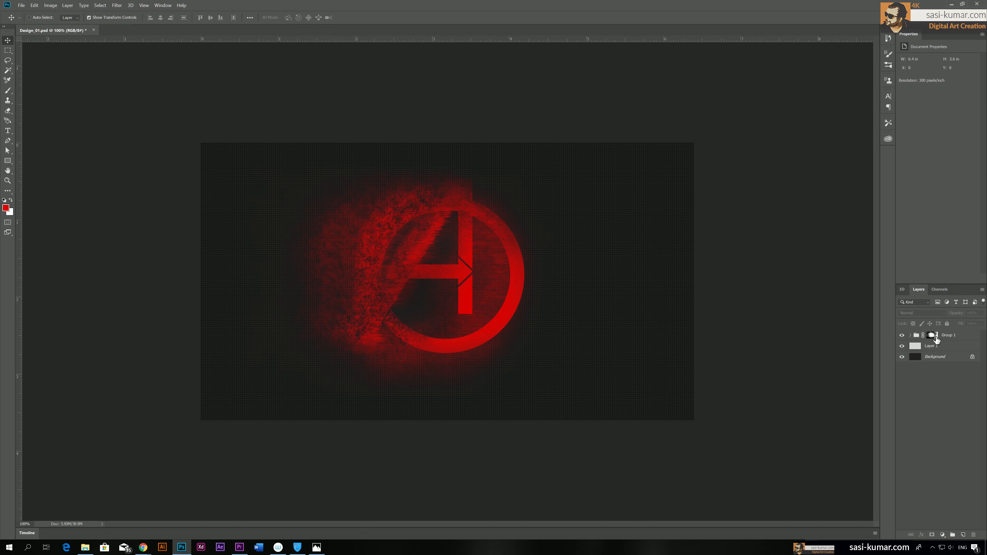
left_click(955, 346)
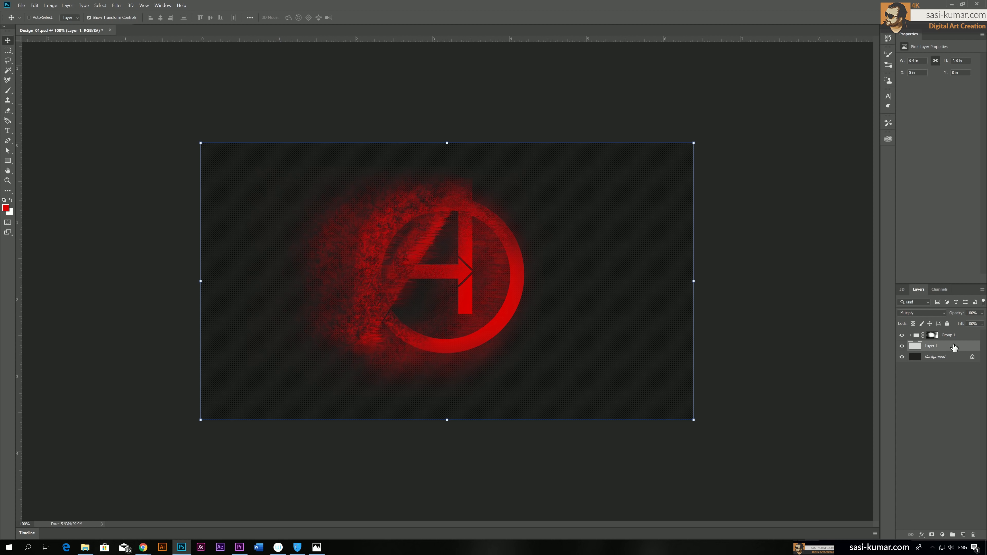
left_click(933, 336)
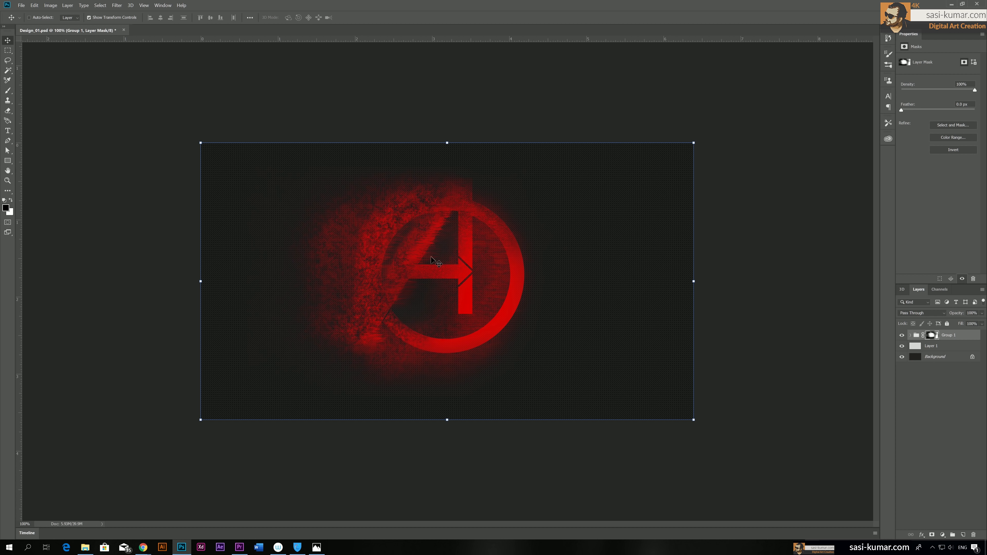
Step: Paint over the dispersed area on the emblem's left side in the Group 1 mask with the Soft Round Pressure Opacity and Flow brush
left_click(903, 336)
left_click(903, 336)
key("b")
right_click(431, 210)
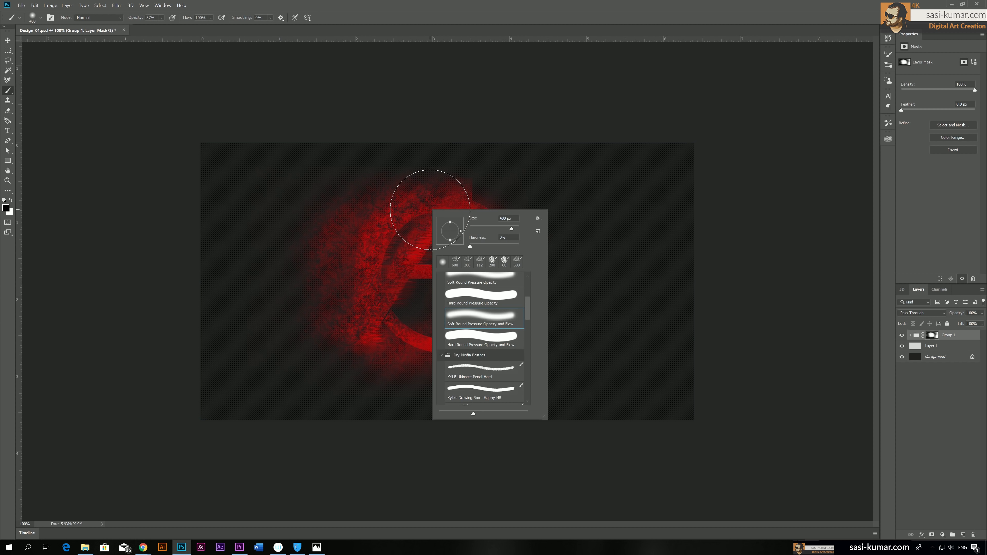
double_click(472, 310)
left_click(161, 18)
left_click(360, 225)
mouse_move(362, 233)
left_mouse_down()
mouse_move(342, 256)
mouse_move(355, 229)
mouse_move(316, 337)
left_mouse_up()
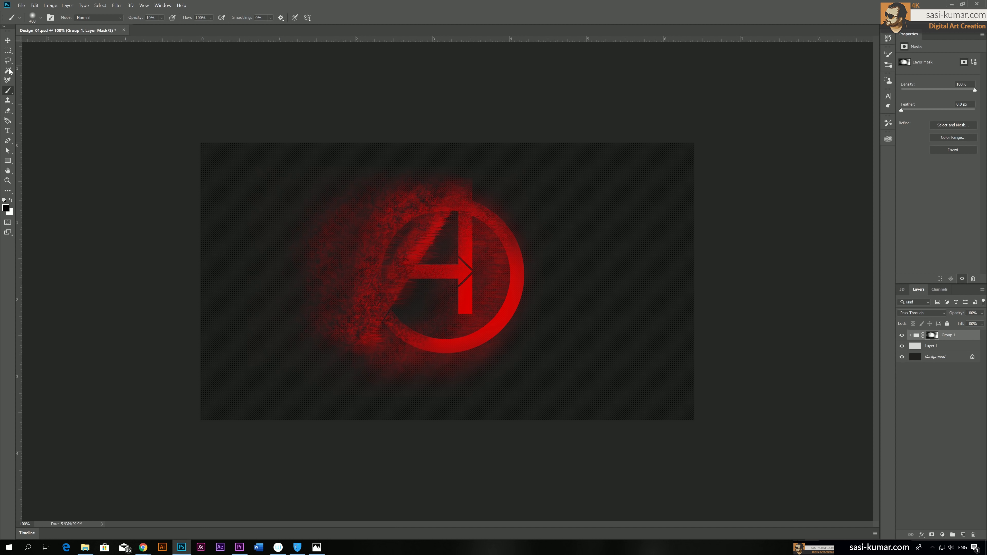
Step: Scale Group 1 up proportionally to about 113% and shift the emblem slightly to the right on the canvas
left_click(8, 40)
left_click(916, 335)
left_click_drag(693, 419, 722, 446)
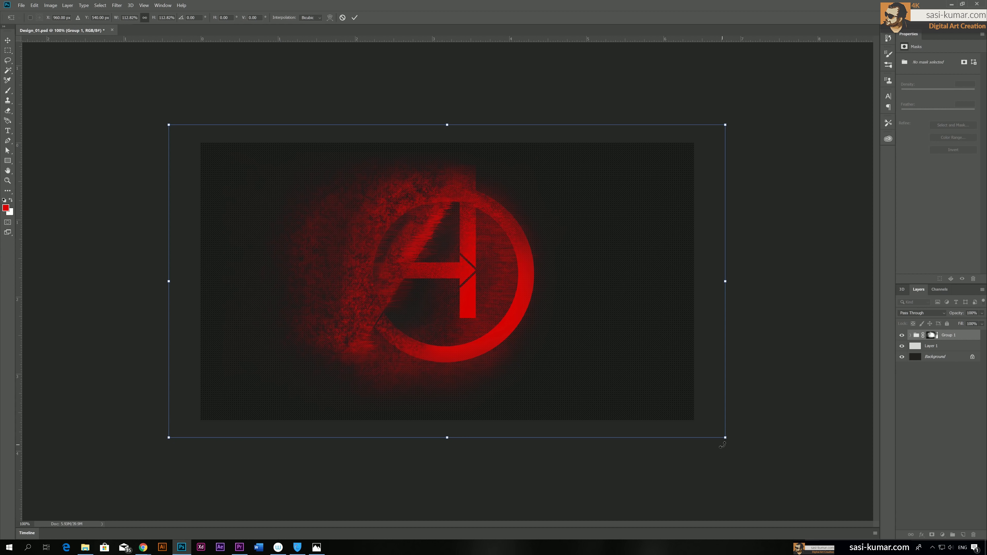
key("Return")
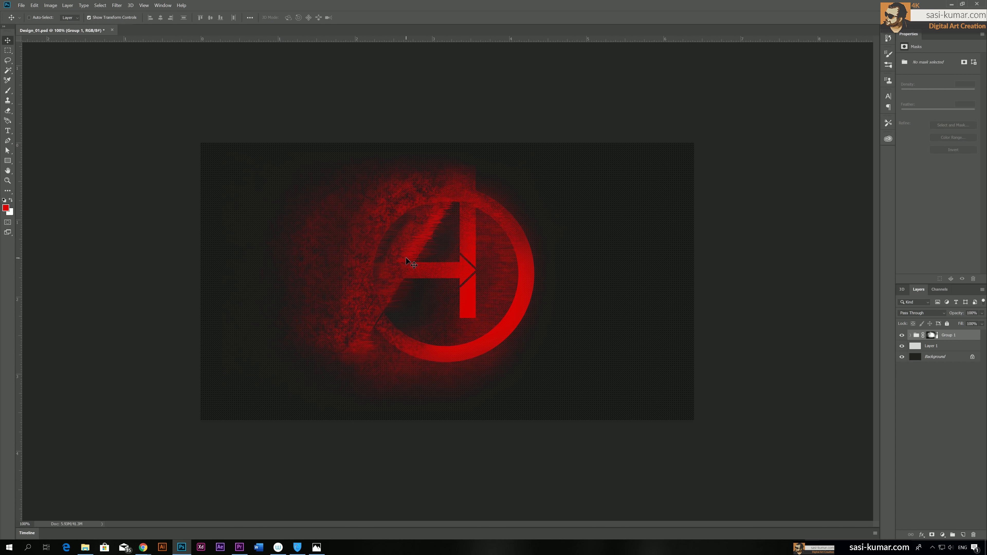
left_click_drag(406, 260, 413, 260)
Step: Add a Gradient Overlay to Layer 1, starting from the Black, White gradient preset
left_click(956, 349)
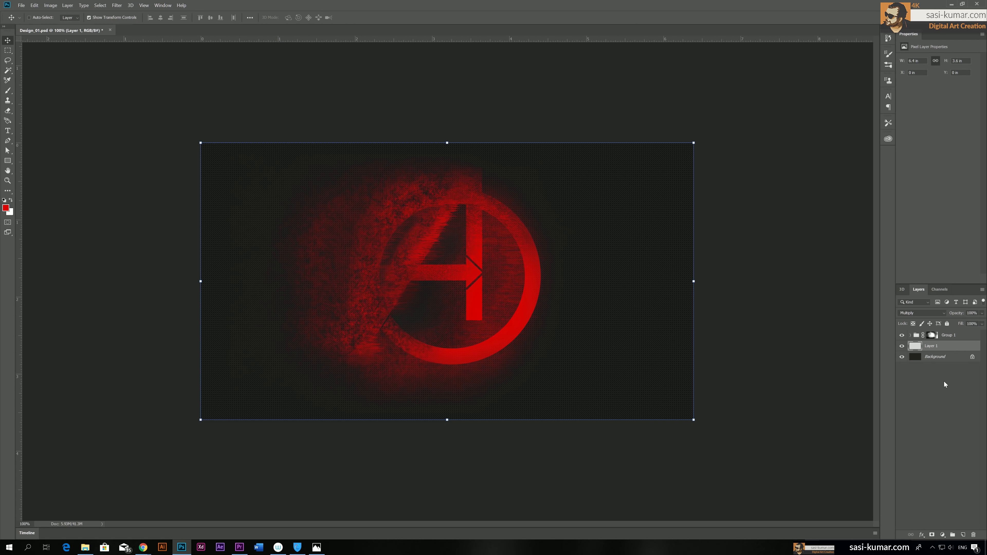
left_click(902, 347)
left_click(902, 347)
double_click(968, 347)
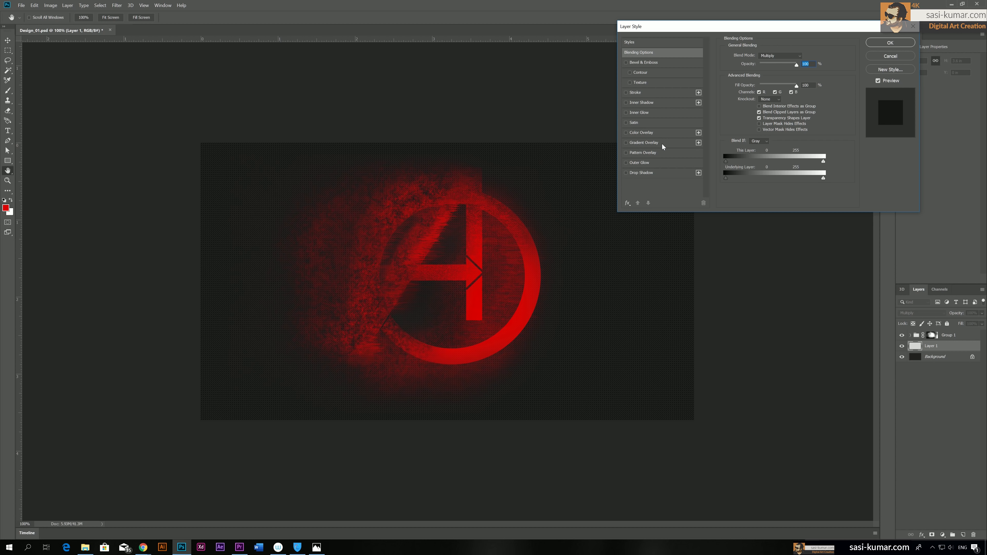
left_click(653, 143)
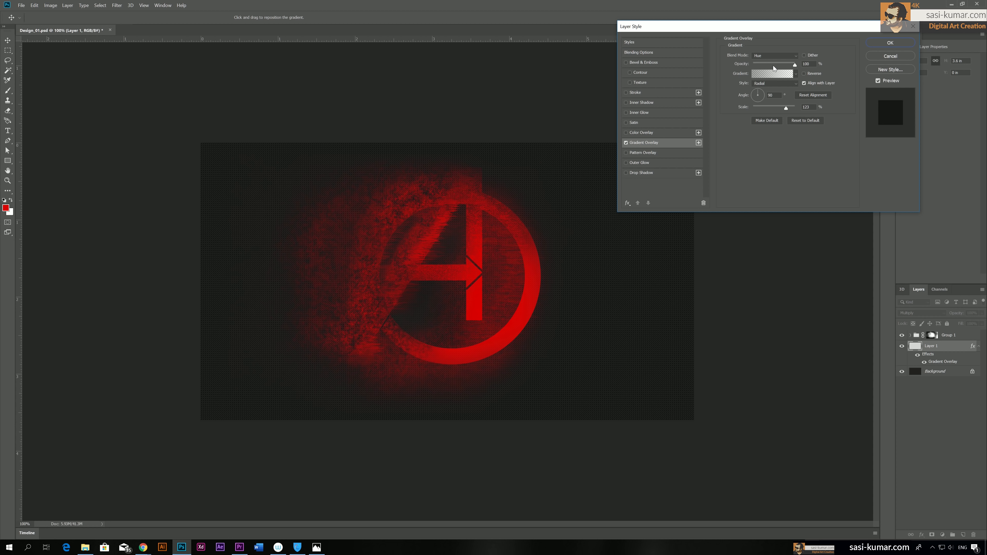
left_click(774, 58)
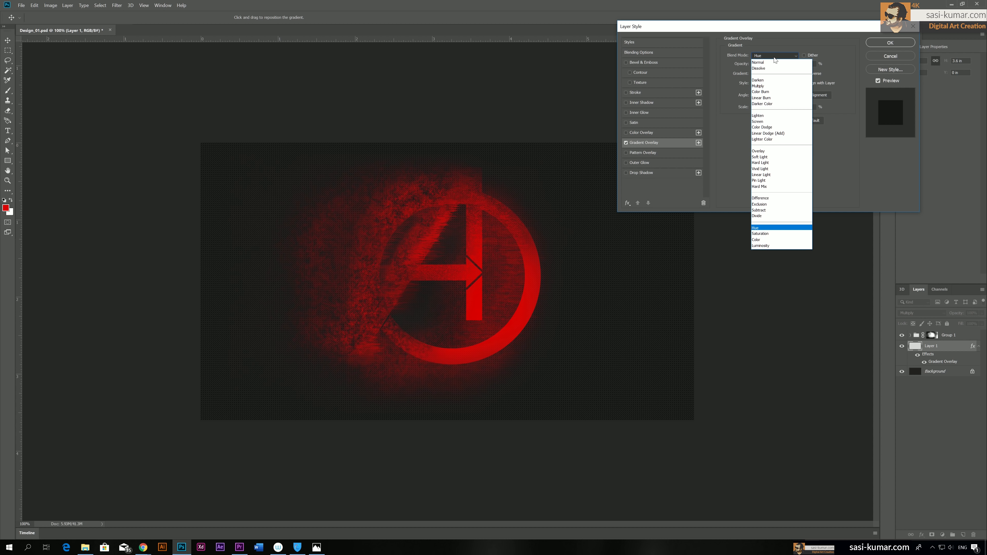
left_click(775, 57)
left_click(772, 74)
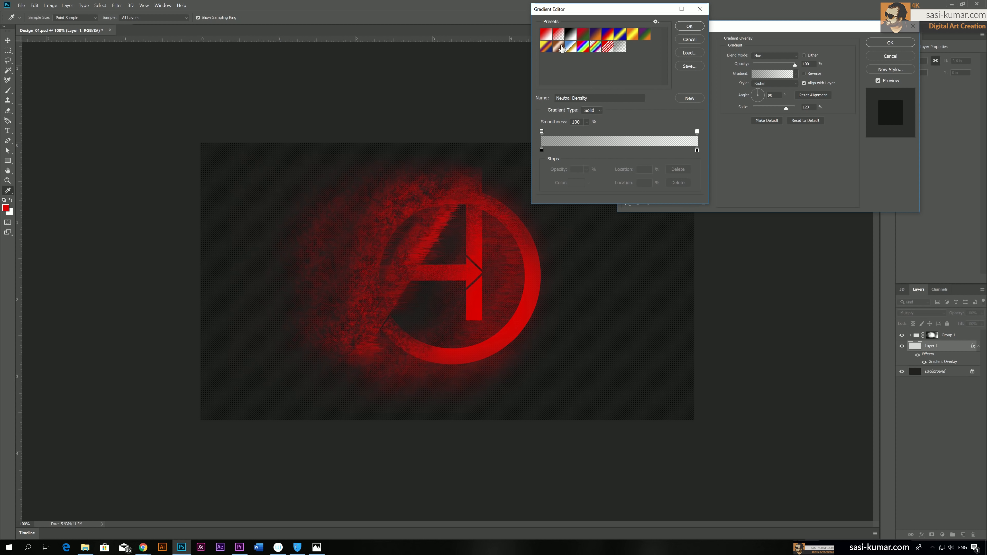
left_click(571, 35)
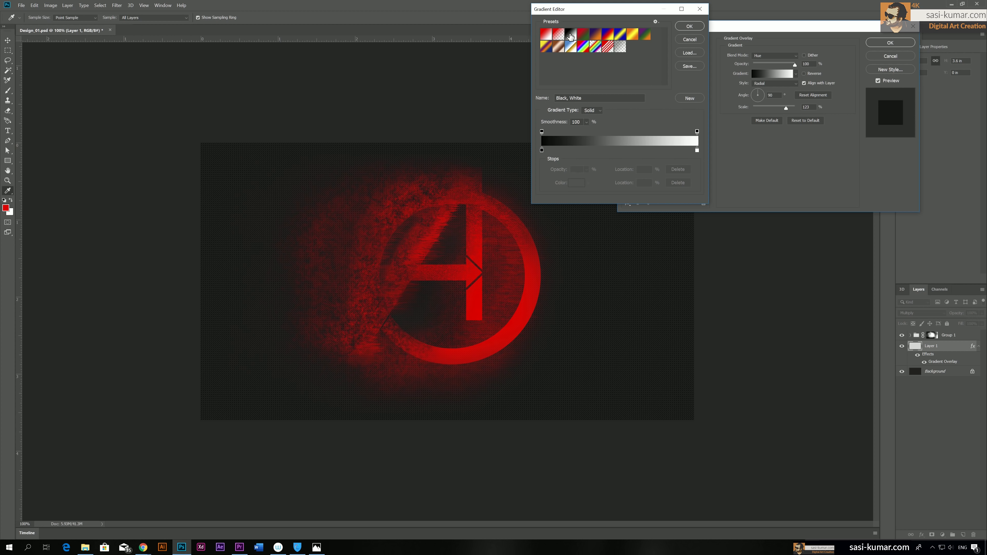
Step: Set the gradient's starting colour stop to red, ff0000
left_click(542, 150)
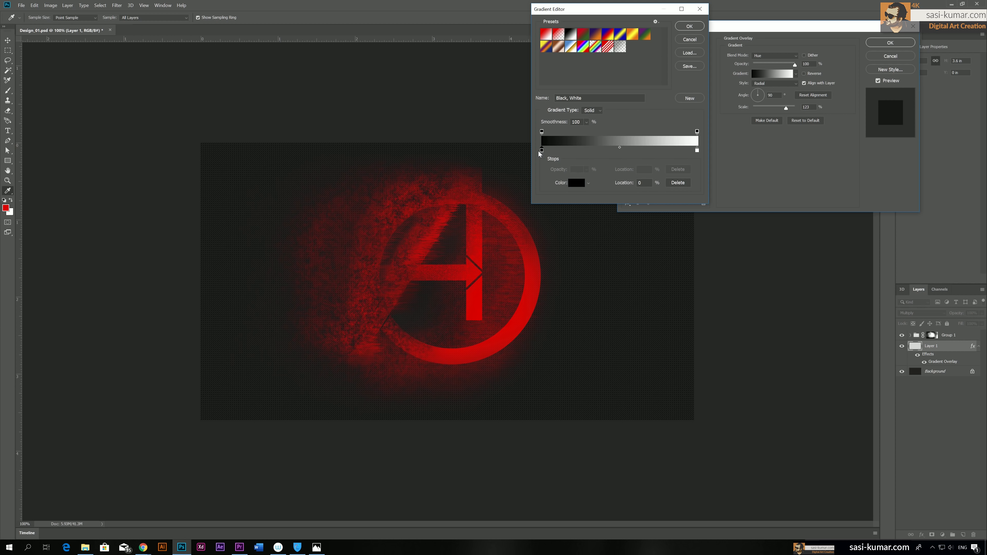
left_click(577, 182)
left_click_drag(794, 67, 796, 30)
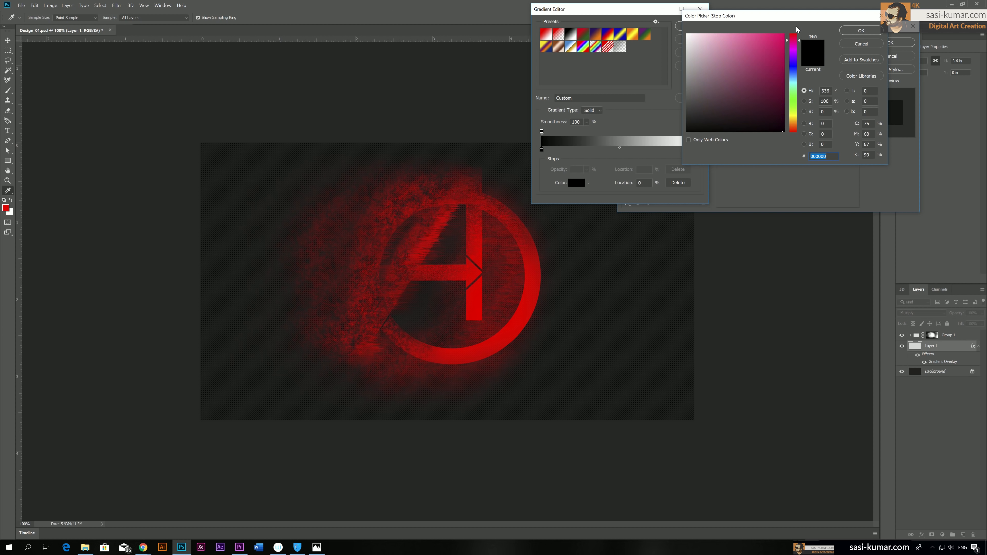
type("ff0000")
left_click(862, 31)
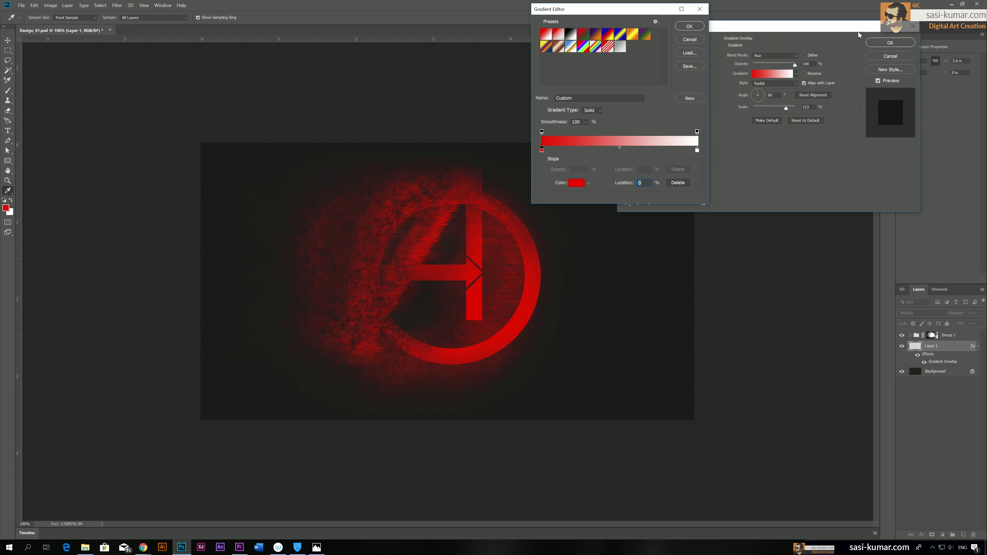
Step: Set the gradient's end colour stop to black, 000000, and its end opacity stop to 0%, and accept the gradient
left_click(697, 150)
left_click(576, 183)
left_click_drag(708, 119, 671, 158)
key("Return")
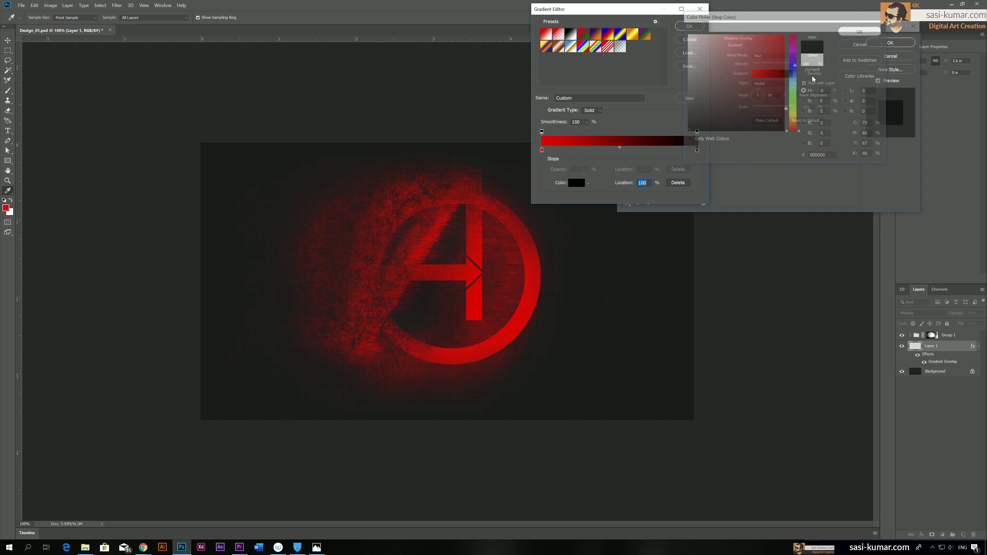
left_click(697, 131)
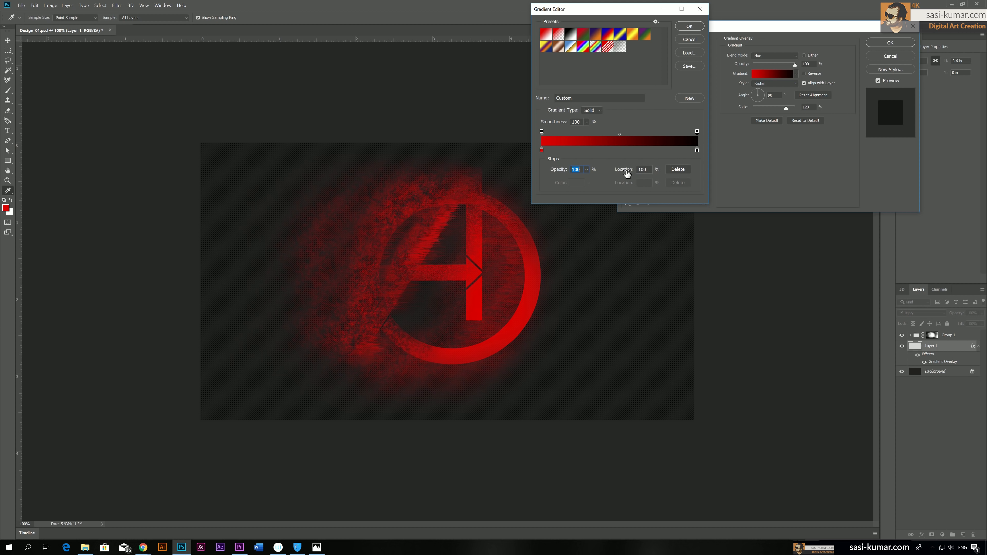
left_click_drag(586, 179, 546, 178)
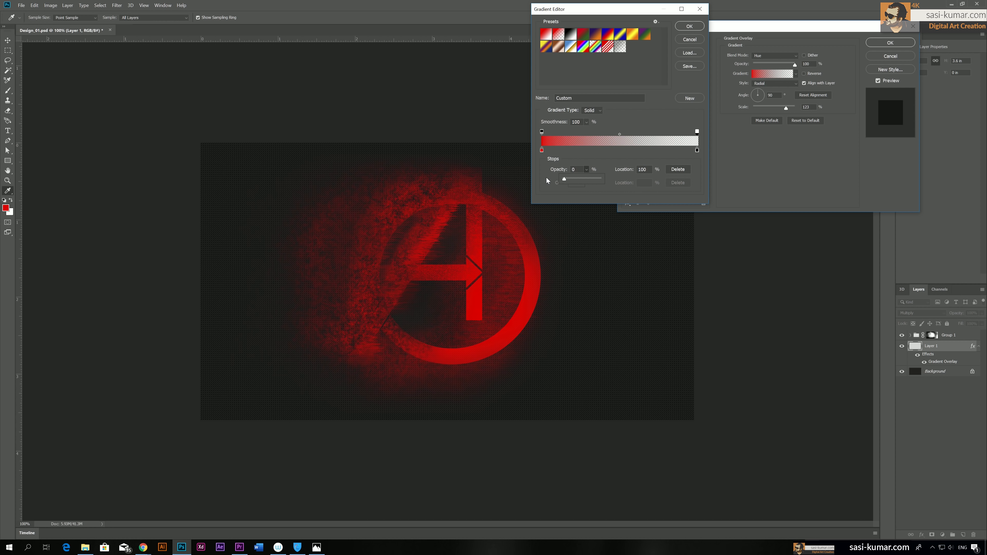
left_click(690, 26)
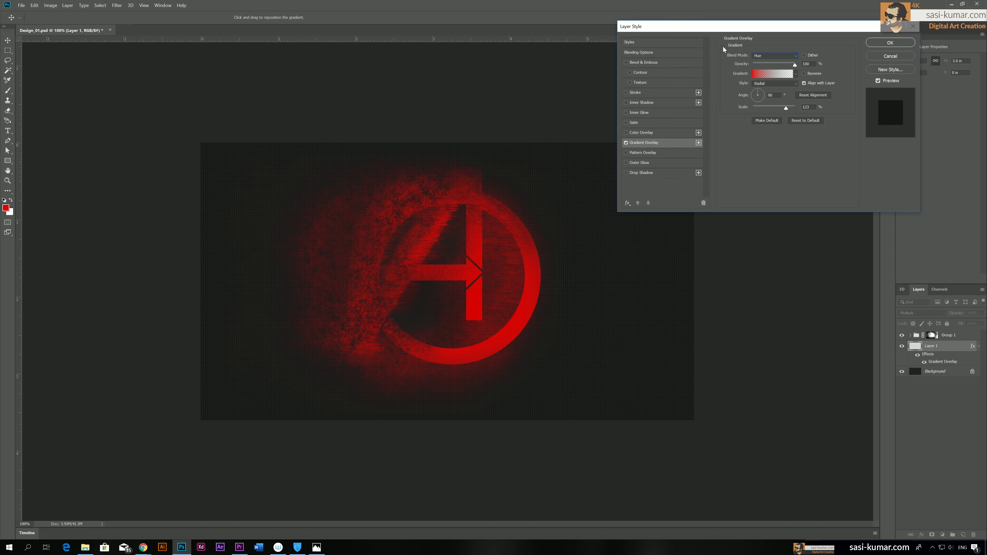
Step: Set Layer 1's Gradient Overlay to Color blend mode with a larger scale and a reduced opacity, and apply it
left_click(784, 56)
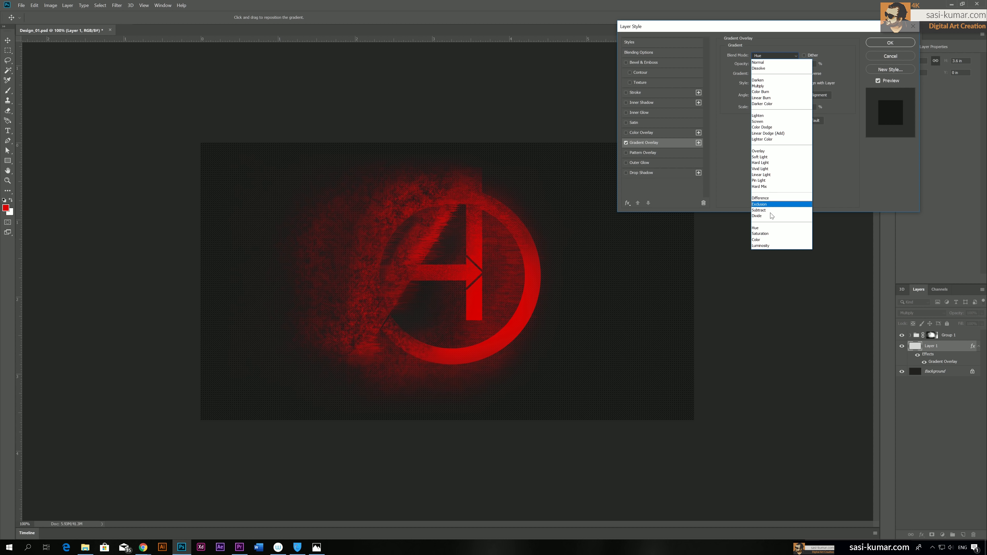
left_click(772, 239)
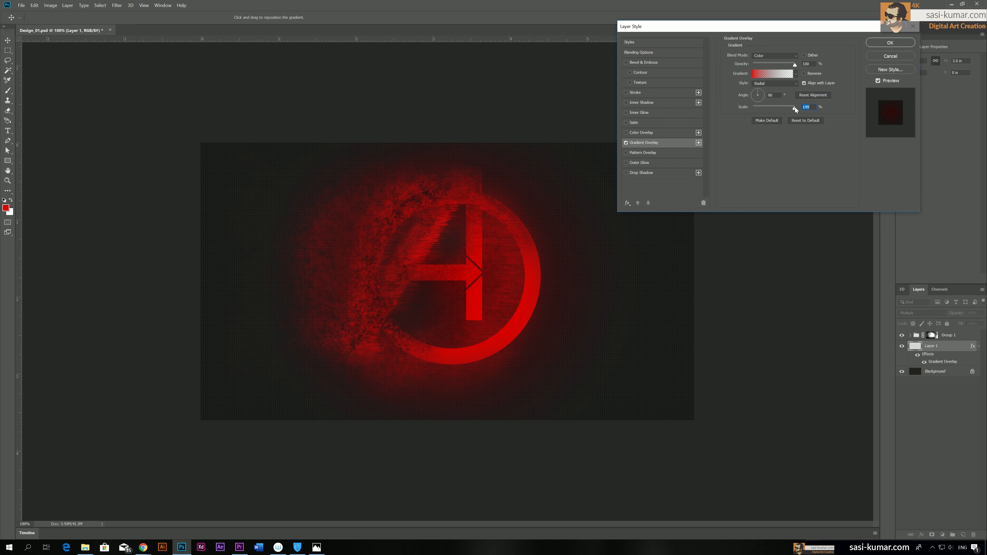
left_click_drag(795, 64, 766, 65)
left_click(889, 43)
Step: Add a Pattern Overlay with the Right Diagonal Dash pattern to Group 1 and set its blend mode to Multiply
left_click(960, 336)
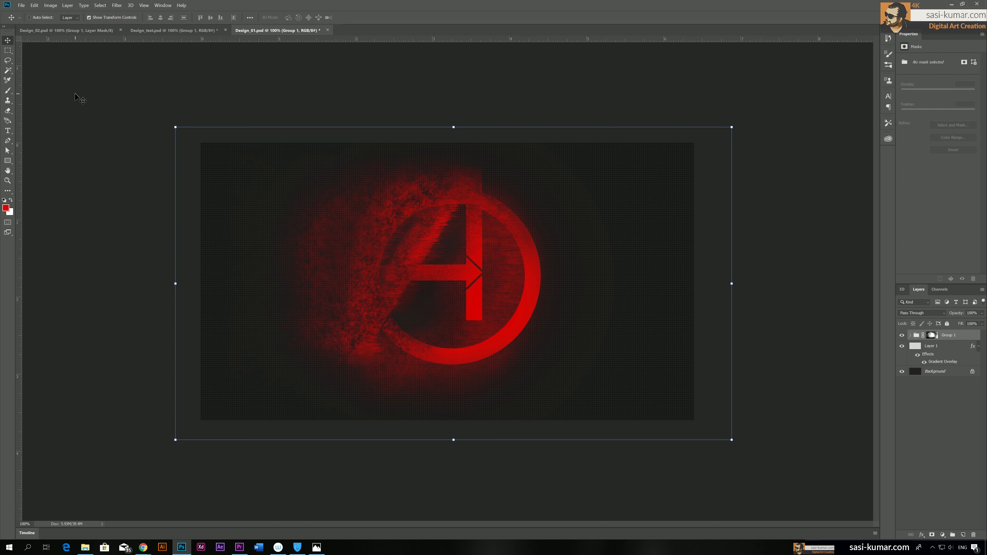
double_click(972, 337)
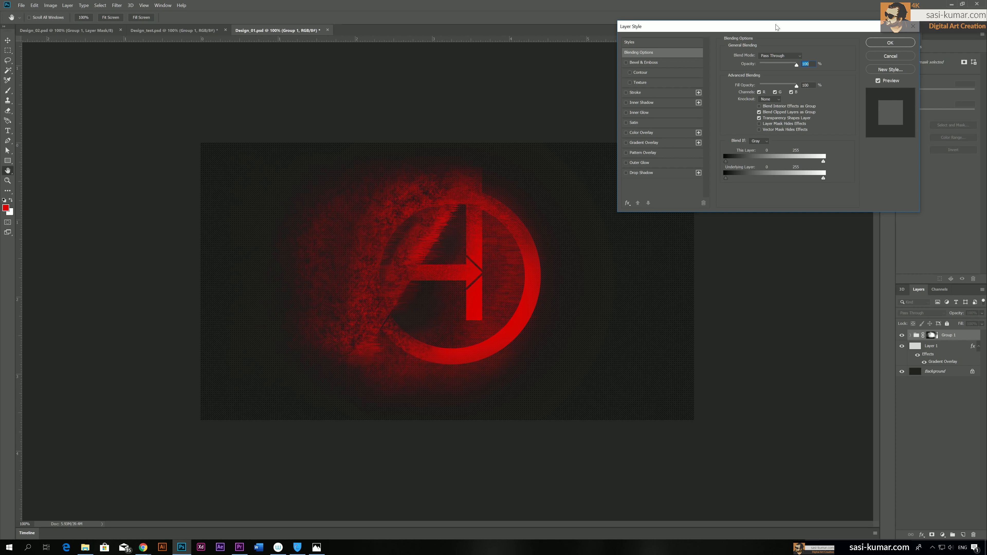
left_click_drag(777, 26, 726, 43)
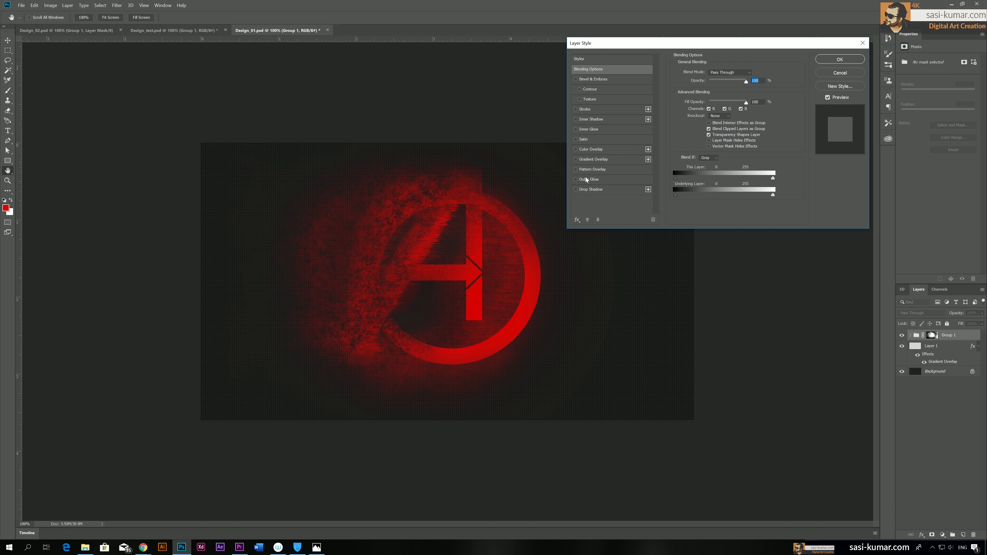
left_click(594, 170)
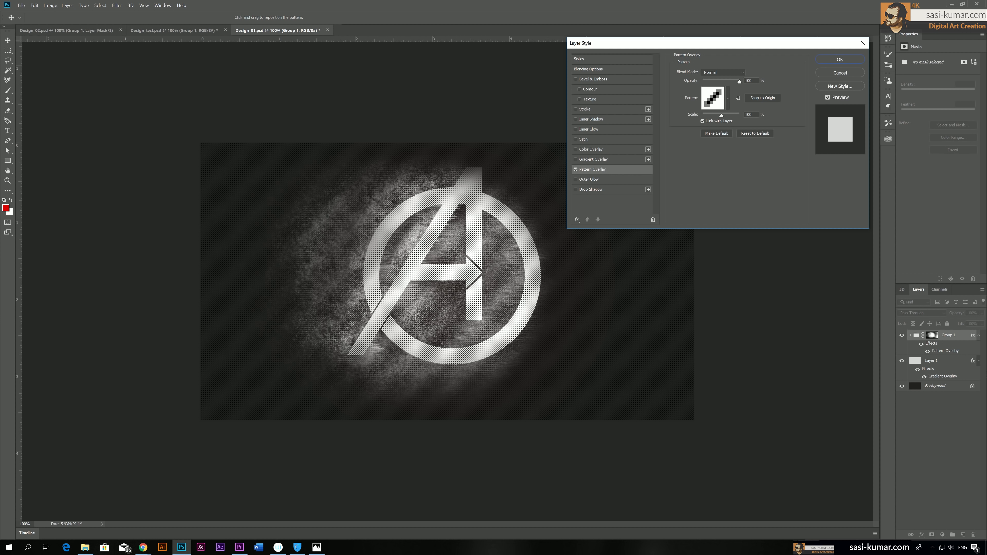
left_click_drag(756, 51, 750, 51)
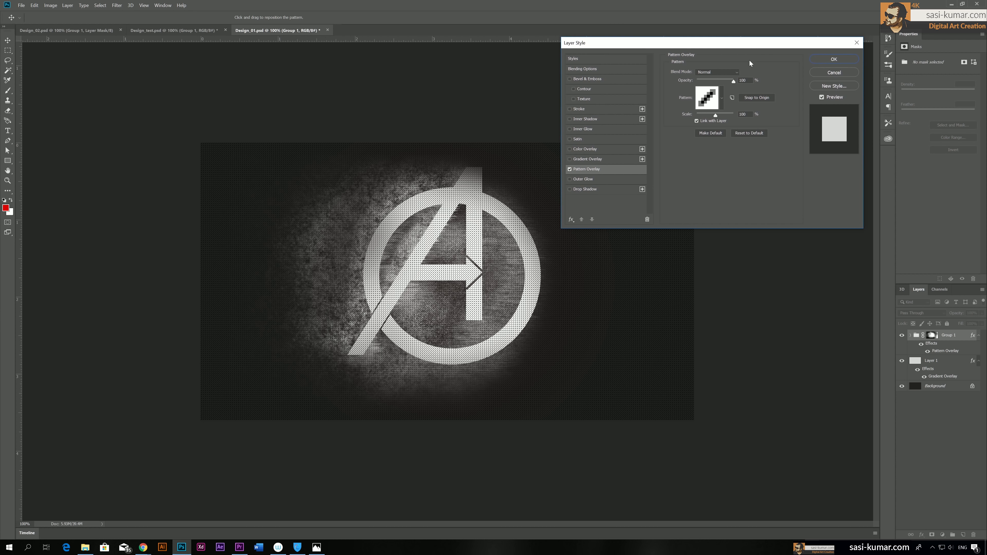
left_click(736, 72)
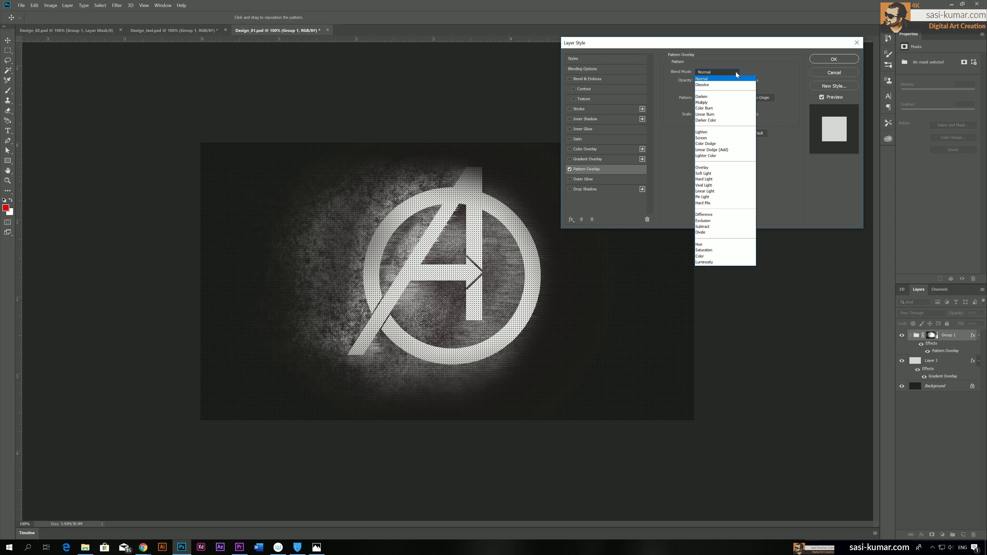
left_click(716, 102)
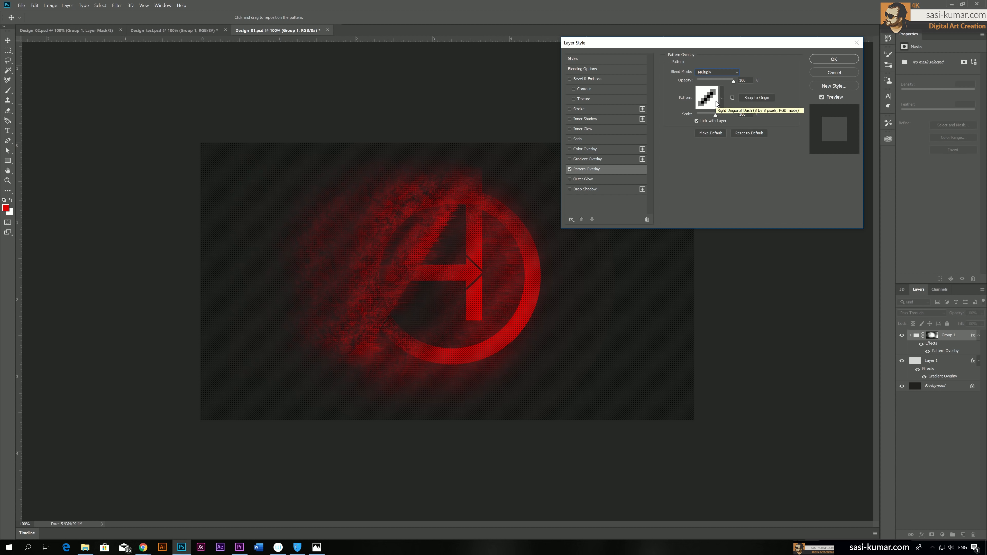
Step: Lower the opacity of Group 1's Pattern Overlay, apply the style and deselect all layers
mouse_move(734, 81)
left_mouse_down()
mouse_move(712, 82)
mouse_move(742, 81)
left_mouse_up()
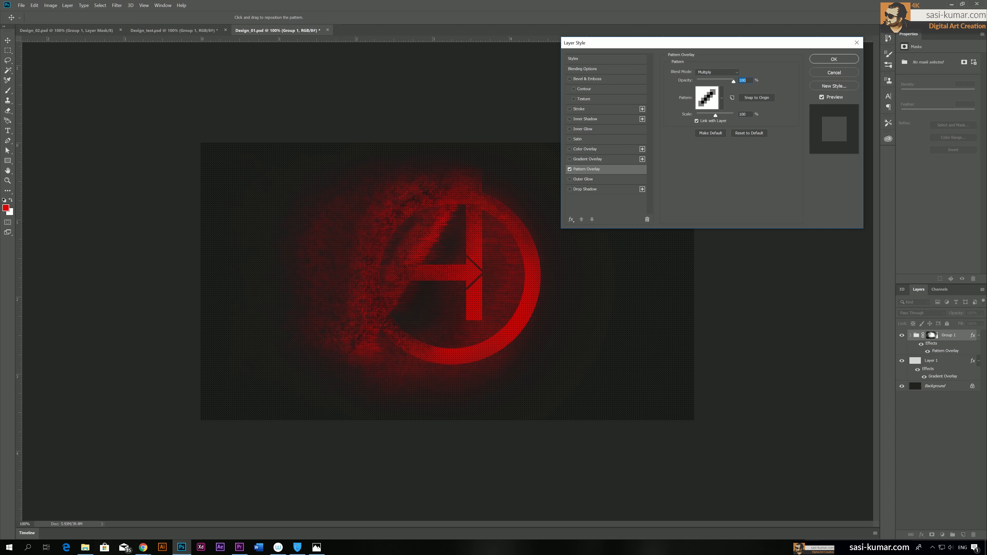
mouse_move(731, 81)
left_mouse_down()
mouse_move(698, 81)
mouse_move(722, 80)
left_mouse_up()
left_click(830, 60)
left_click(946, 464)
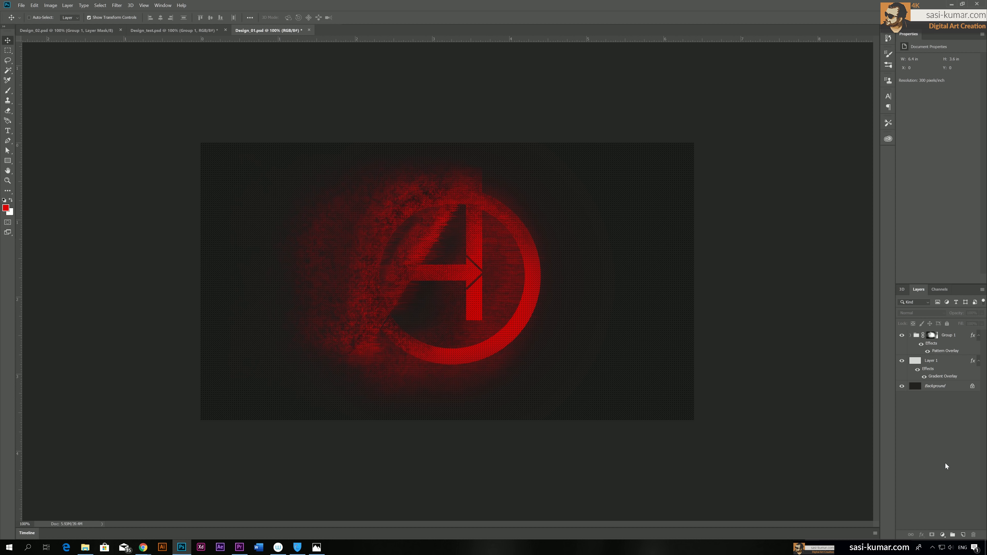